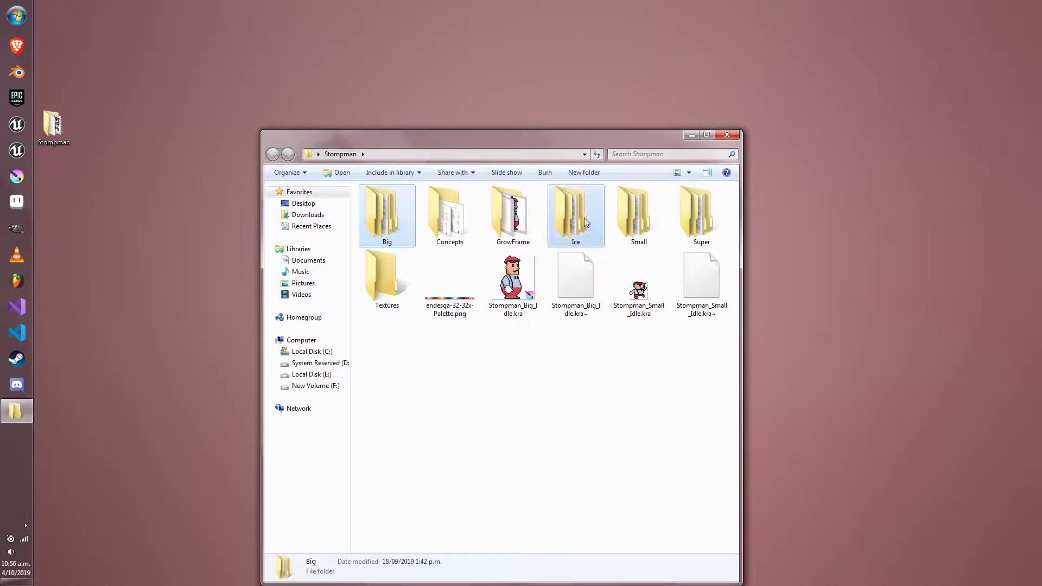
Select the Big, Ice, Small, Super and GrowFrame folders and move them into the Textures folder
ctrl+click(619, 229)
ctrl+click(702, 215)
ctrl+click(513, 215)
drag(513, 215, 387, 274)
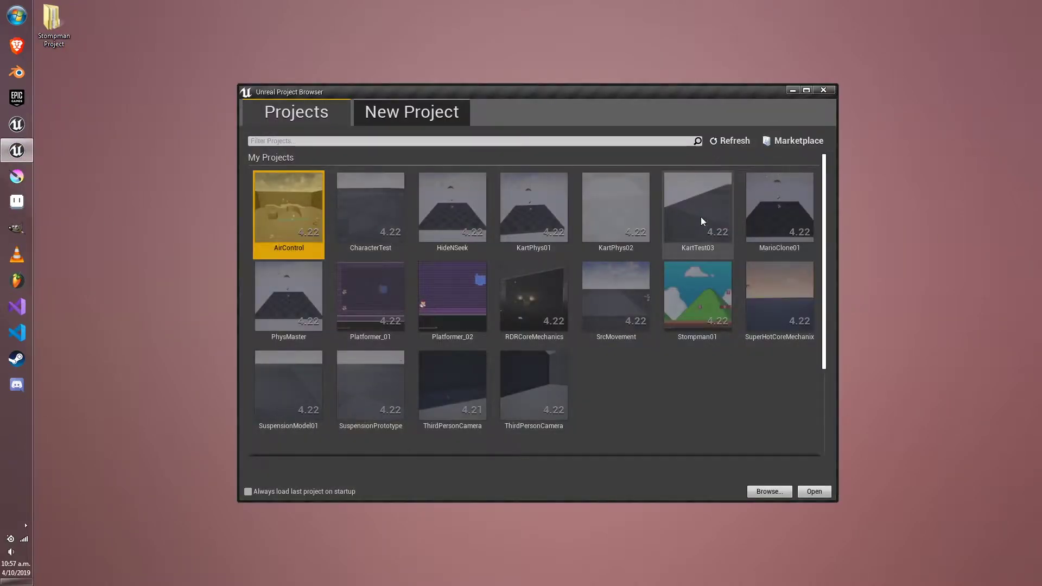
Start a new Blank Blueprint project with No Starter Content and the Scalable 3D or 2D quality setting
click(406, 121)
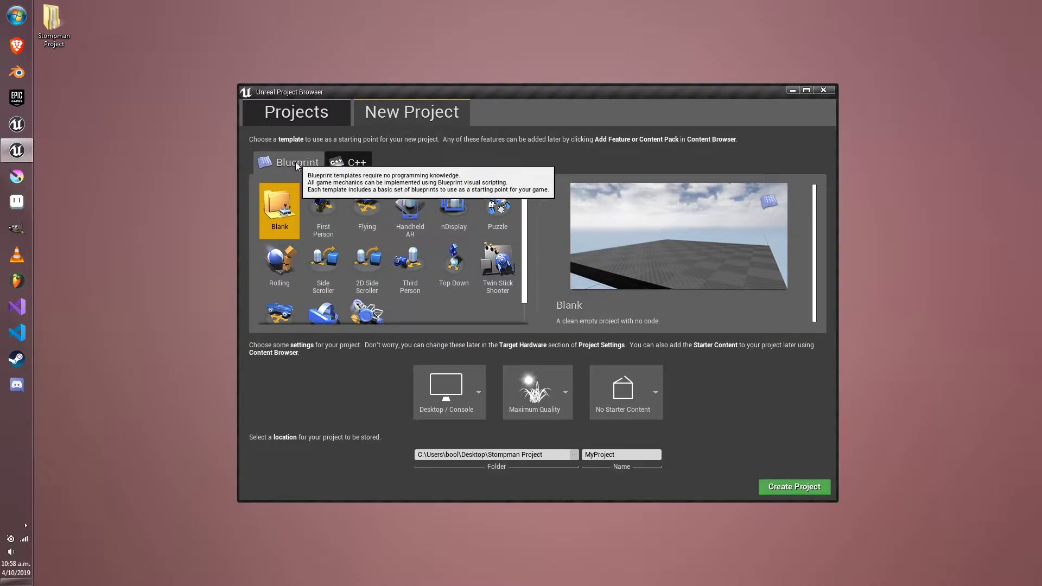
click(627, 392)
click(617, 450)
click(535, 391)
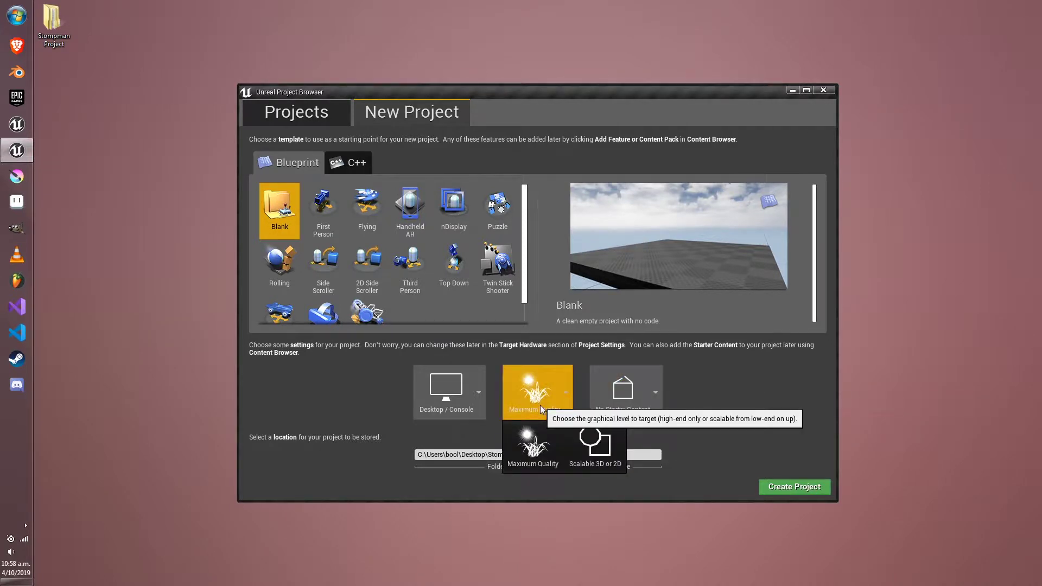
click(593, 450)
Set the location to the Stompman Project folder on the desktop, name the project Stompman and create it
click(575, 455)
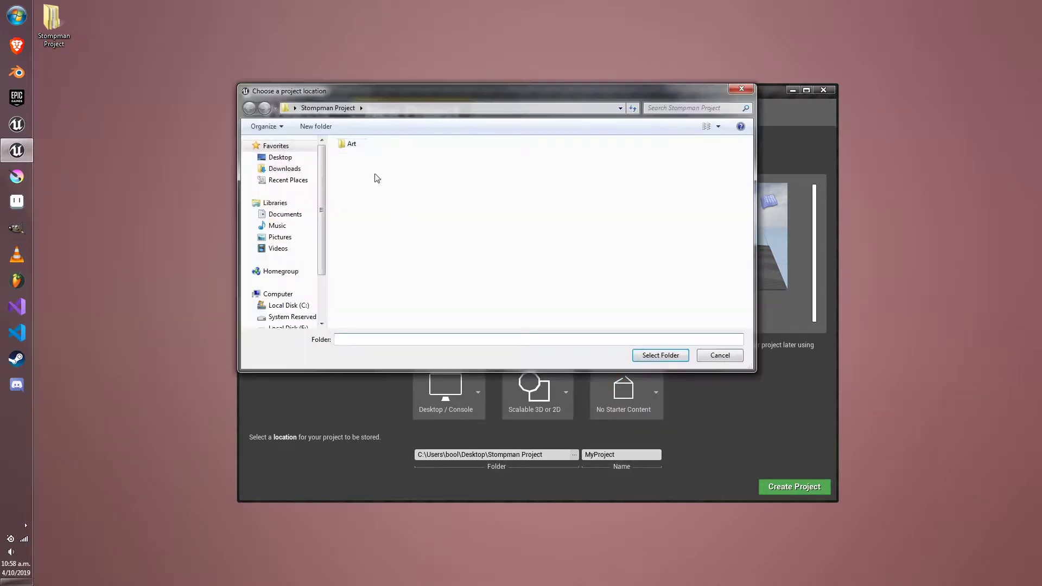
click(280, 157)
double_click(648, 190)
click(660, 355)
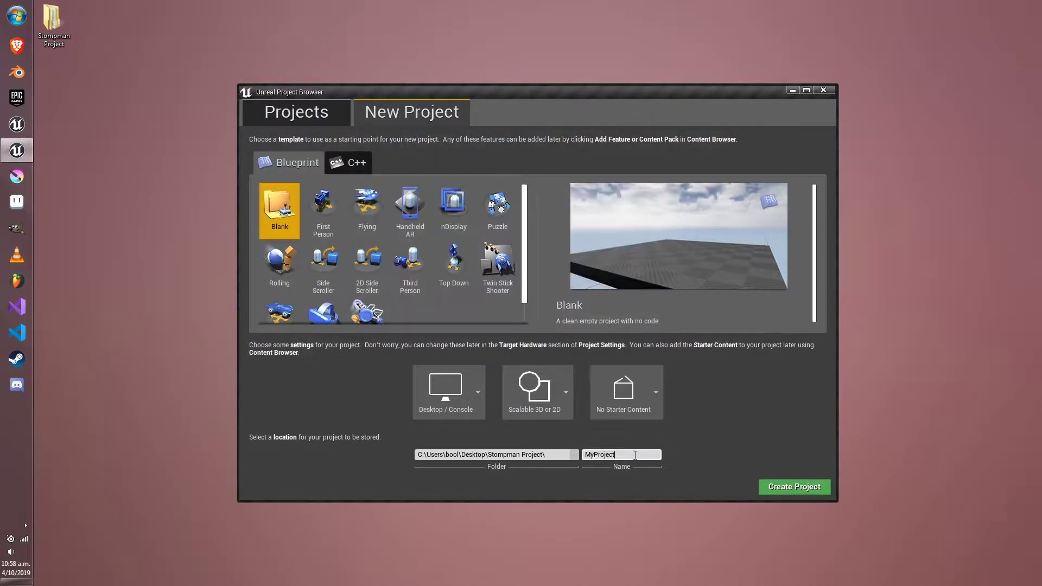
key(BackSpace)
text(Stompman)
click(795, 487)
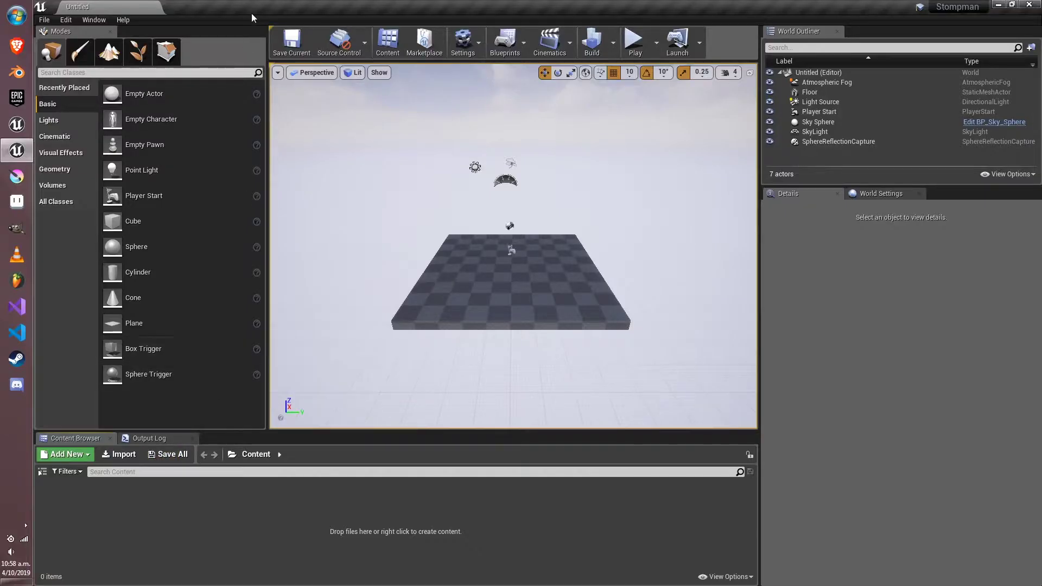
Import the Textures folder from the Stompman Project's Art folder into the new project's Content folder
drag(252, 13, 461, 15)
double_click(49, 36)
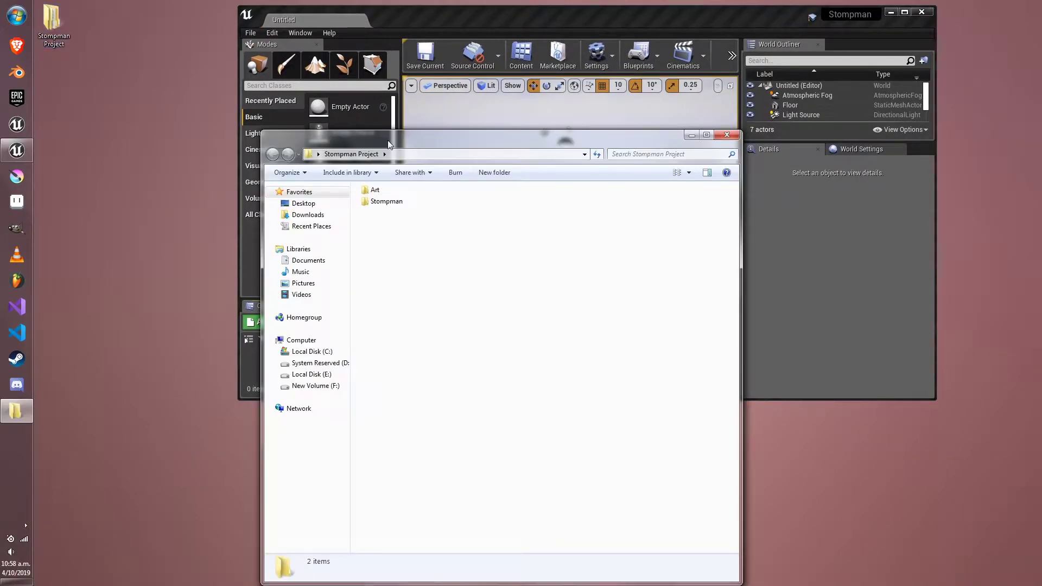
drag(388, 145, 779, 145)
double_click(419, 13)
click(17, 411)
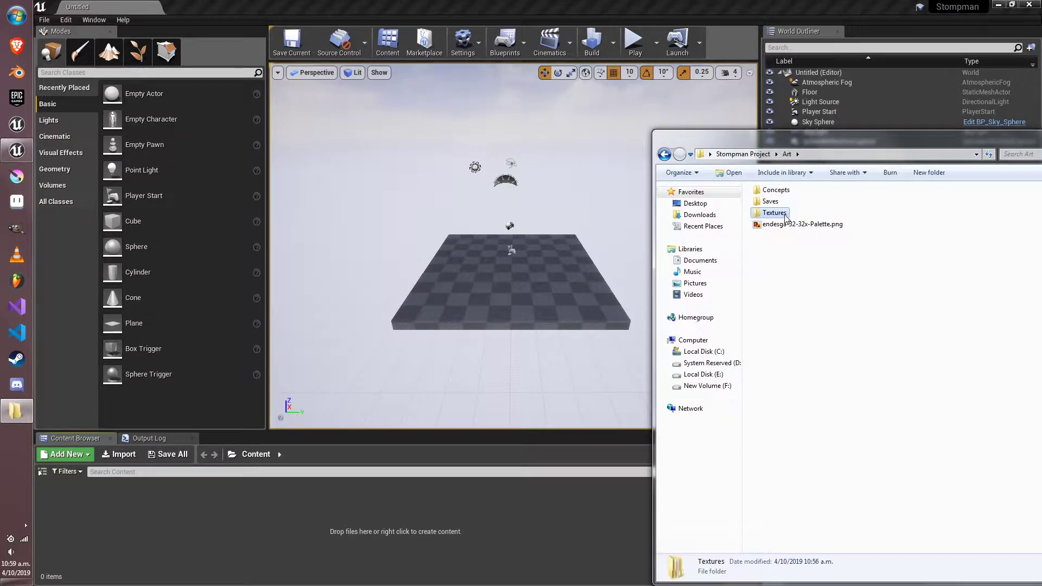
drag(343, 519, 334, 519)
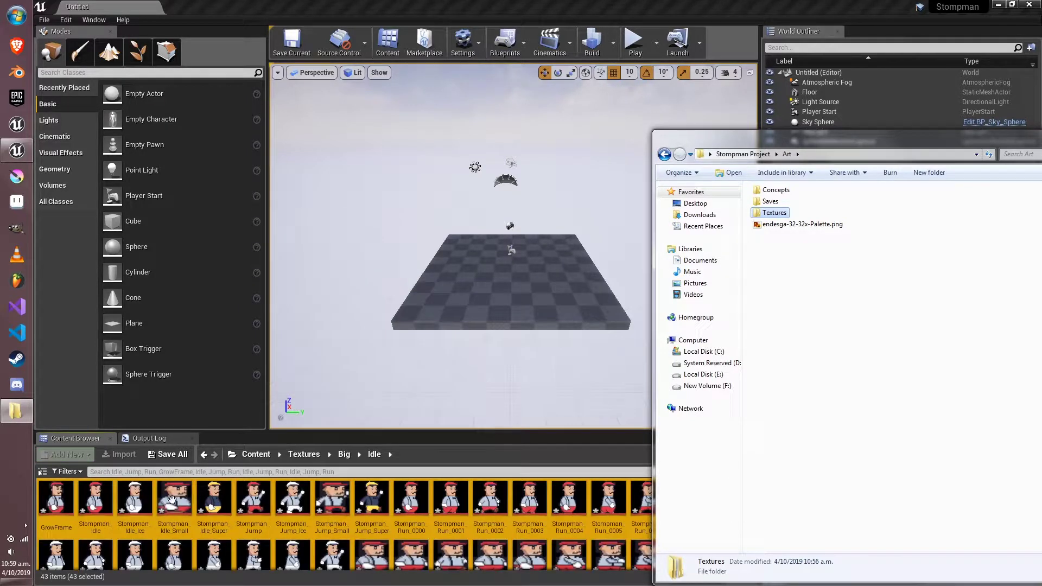
Show the folder tree in the Content Browser and open the root Content folder
click(426, 459)
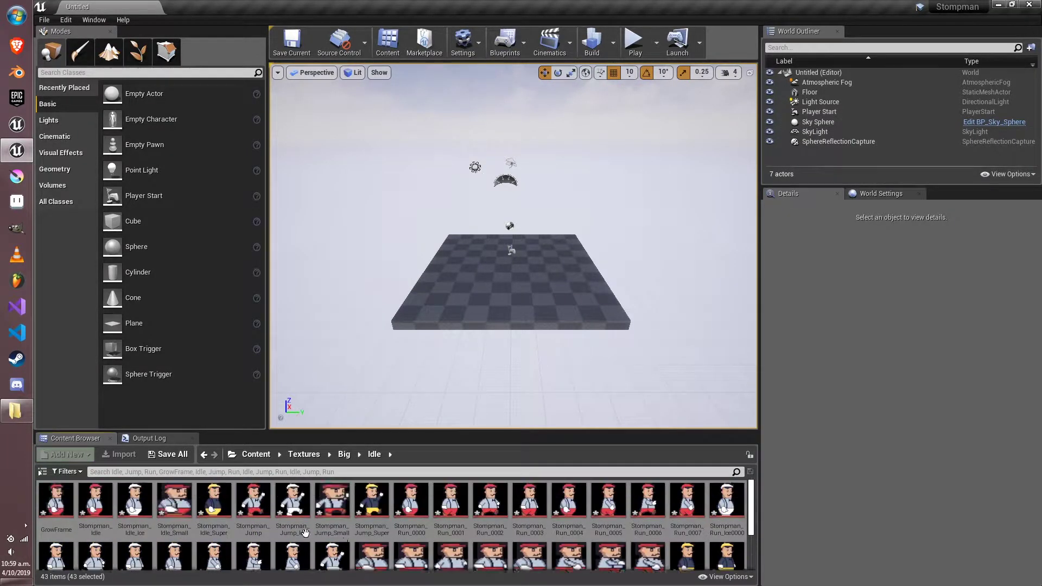
scroll(163, 522, up, 2)
click(42, 473)
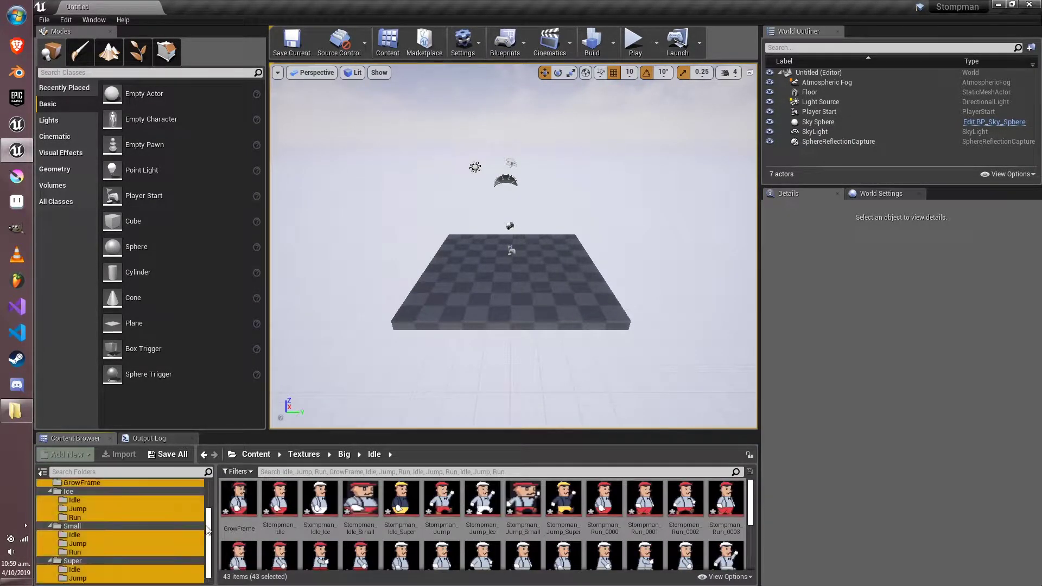
click(96, 488)
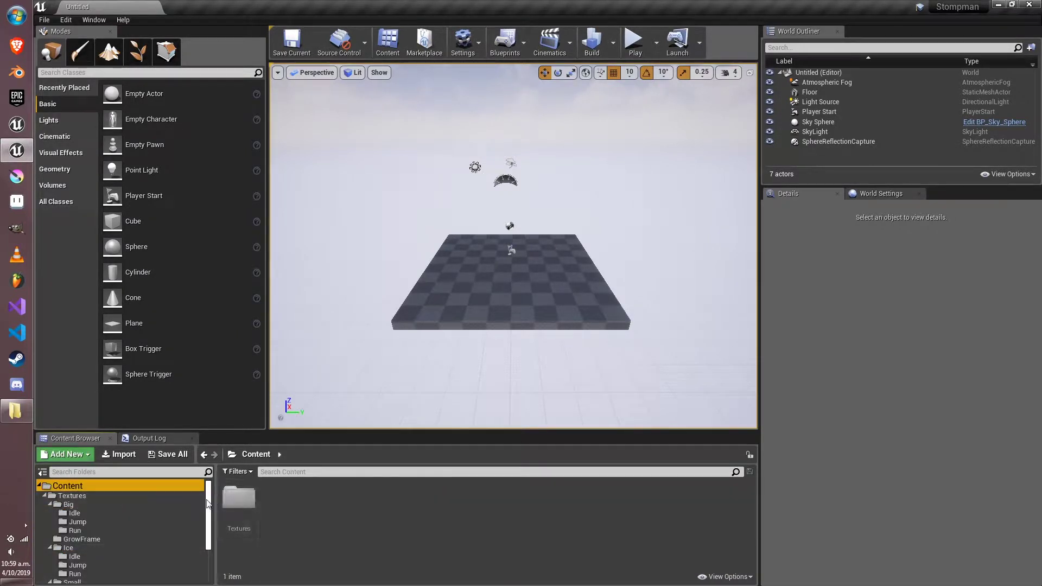
Create a folder named Player in Content and move the Textures folder into it
right_click(317, 502)
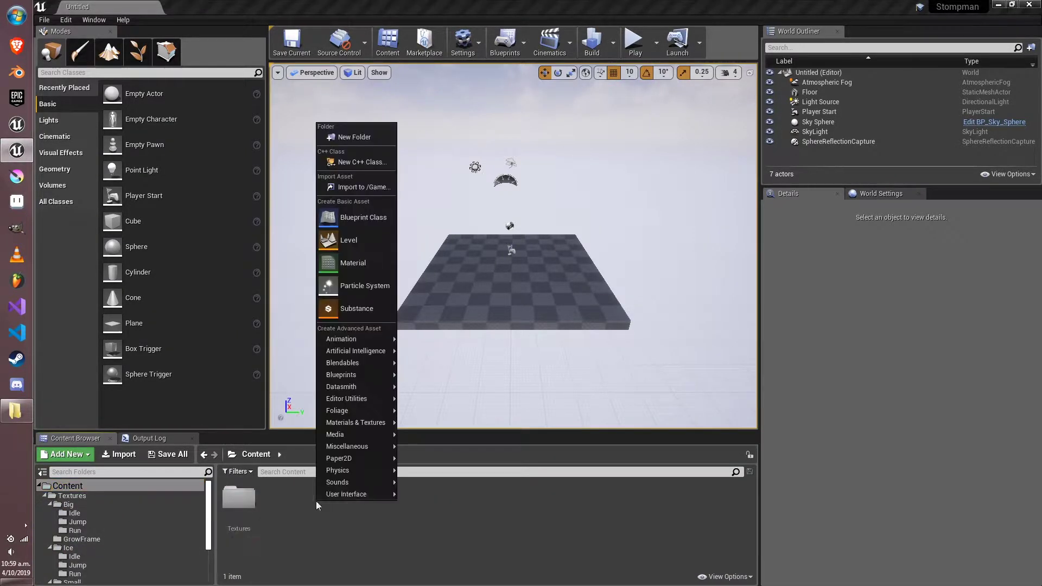
click(353, 137)
text(Player)
key(Return)
drag(280, 498, 239, 499)
click(288, 525)
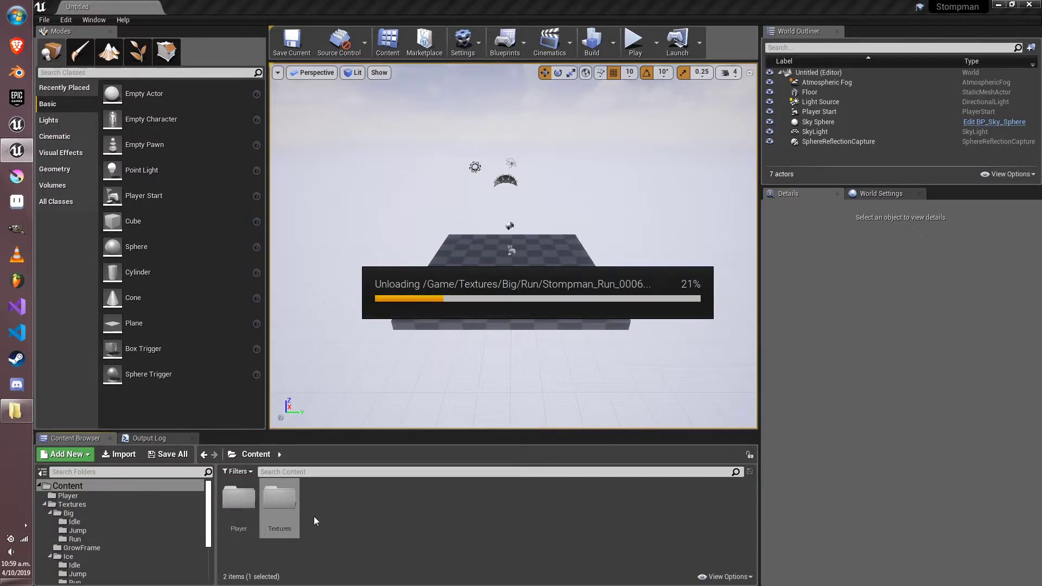
Create two folders named Sprites and Flipbooks inside the Player folder
double_click(239, 498)
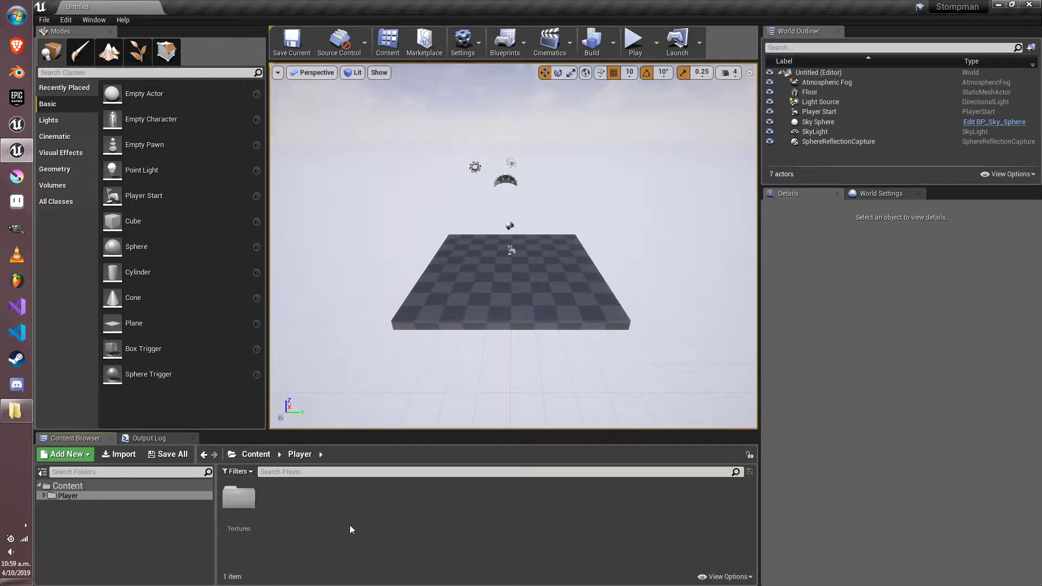
right_click(297, 519)
click(344, 152)
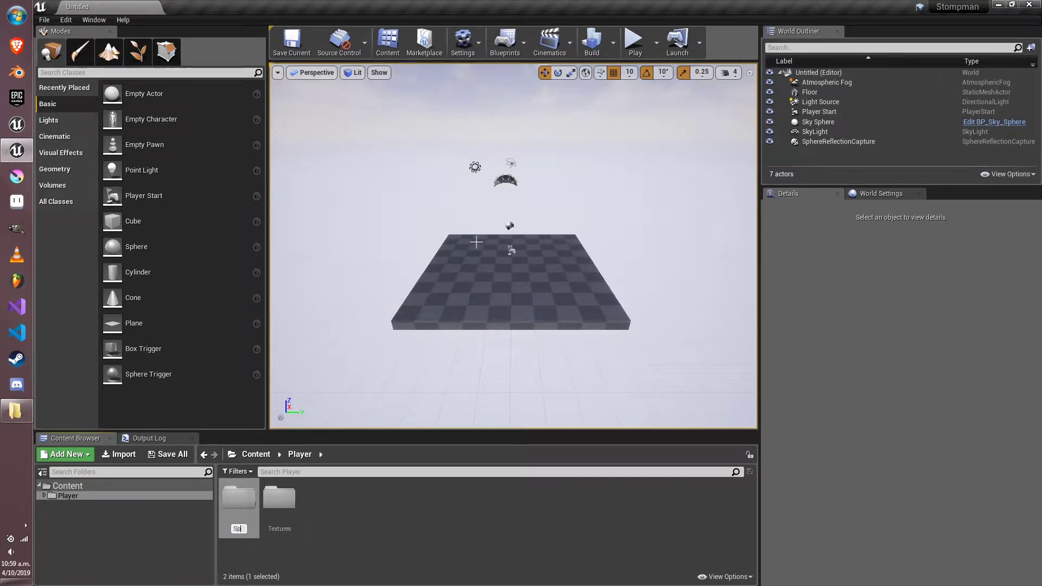
right_click(359, 489)
click(415, 123)
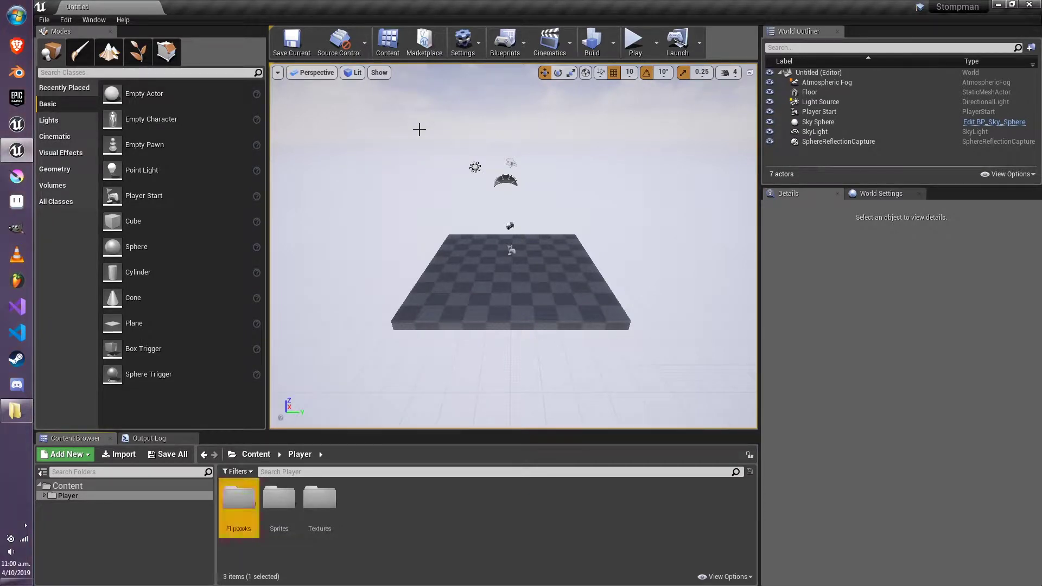
Apply the Paper2D texture settings to the Stompman_Idle texture in Textures > Big > Idle
double_click(319, 498)
double_click(239, 502)
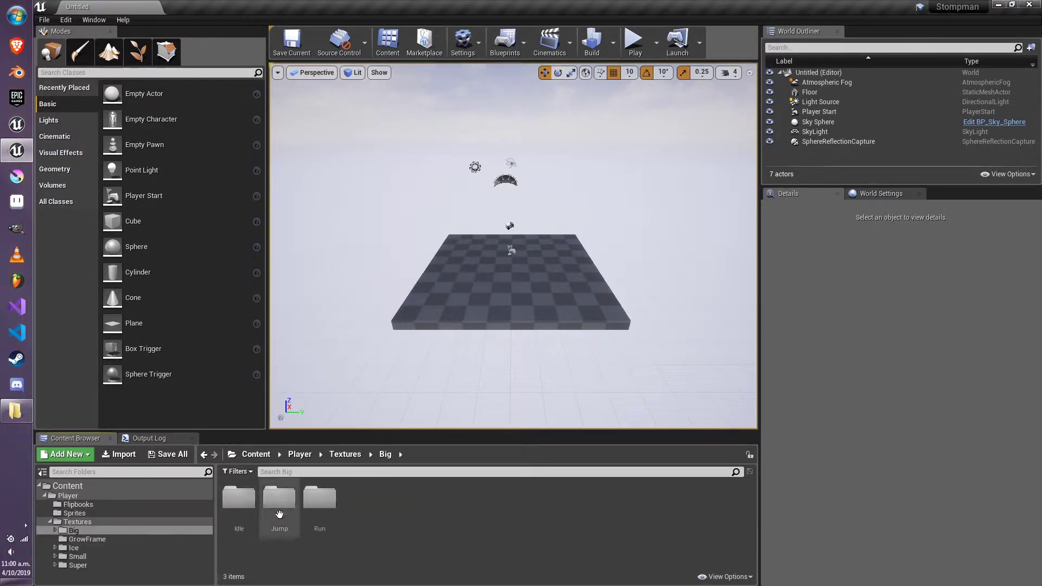
double_click(239, 502)
click(249, 499)
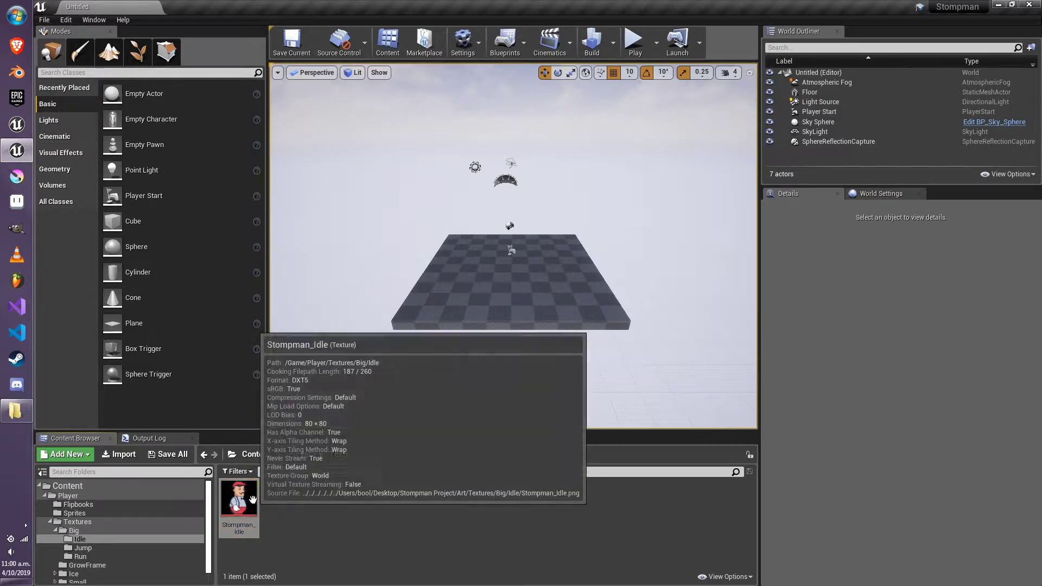
right_click(252, 500)
mouse_move(348, 207)
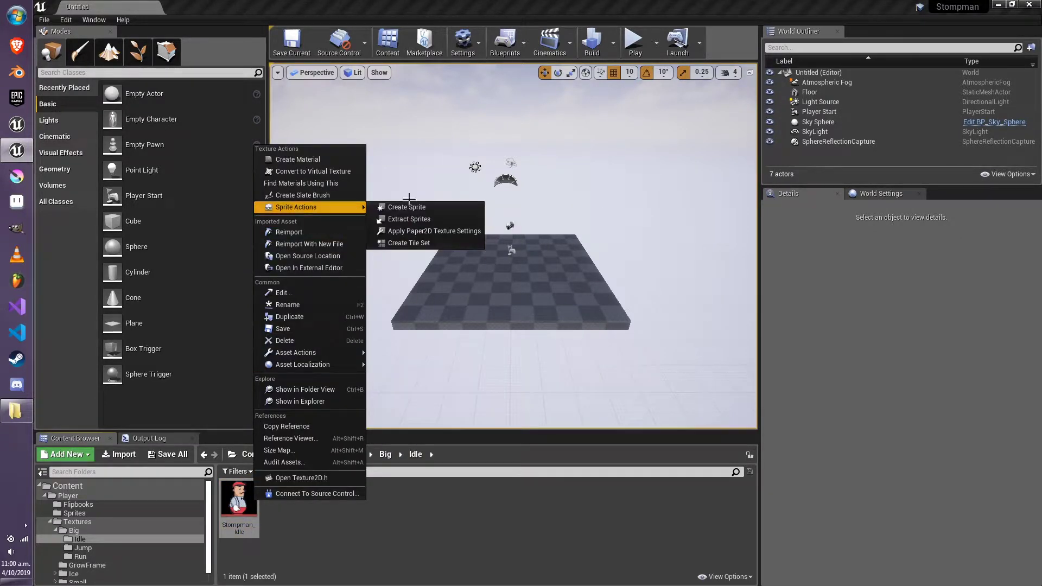
click(469, 232)
click(386, 456)
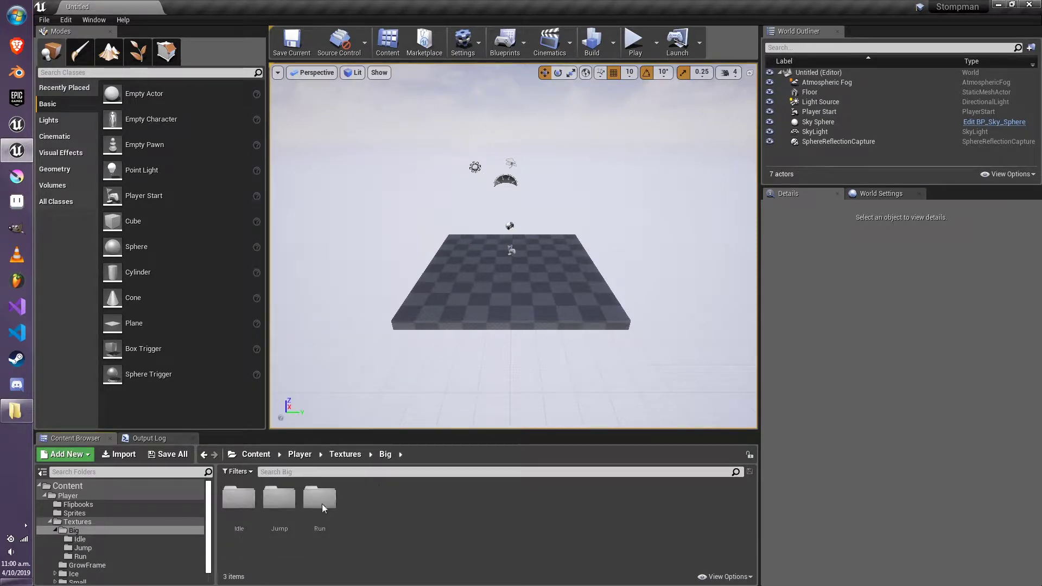
double_click(280, 499)
click(385, 455)
double_click(320, 499)
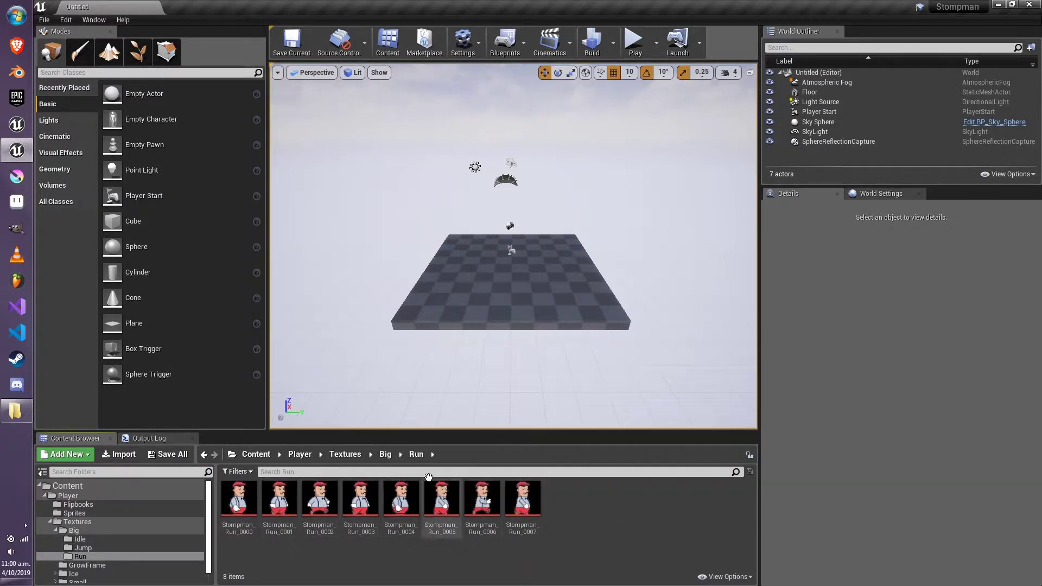
click(386, 456)
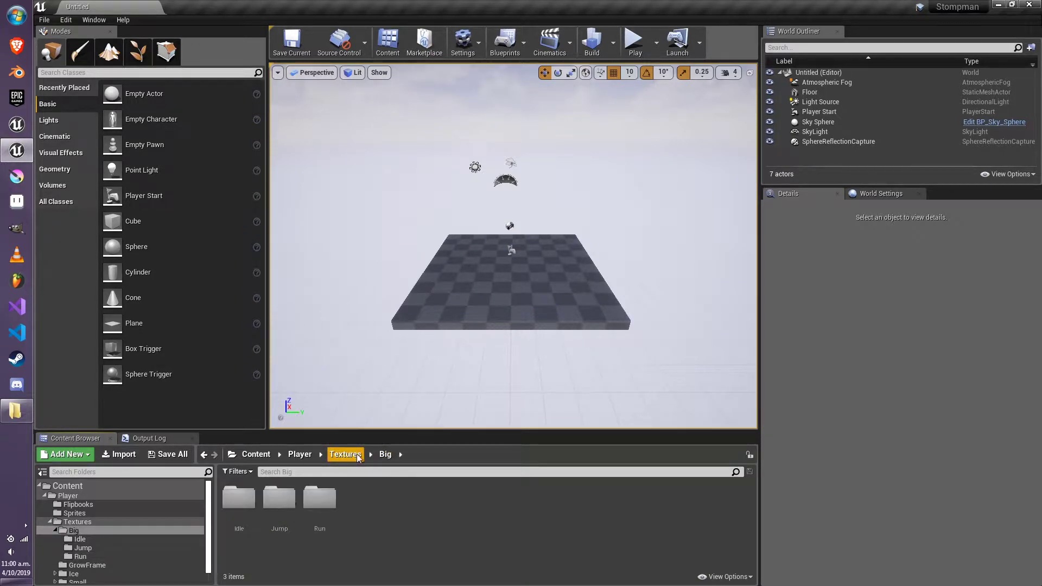
Filter the Player's Textures folder to show only Texture assets
click(351, 455)
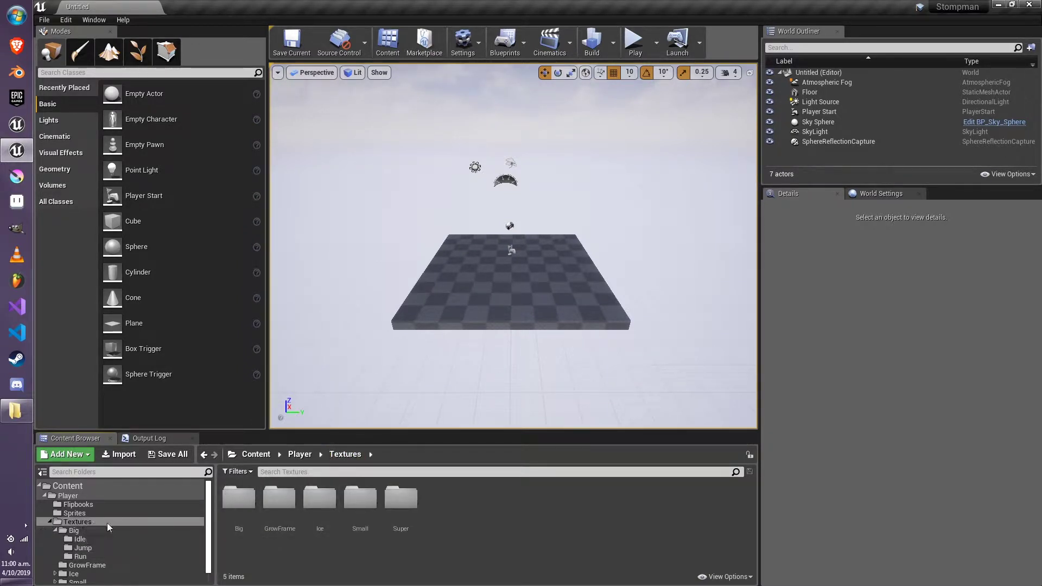
click(237, 471)
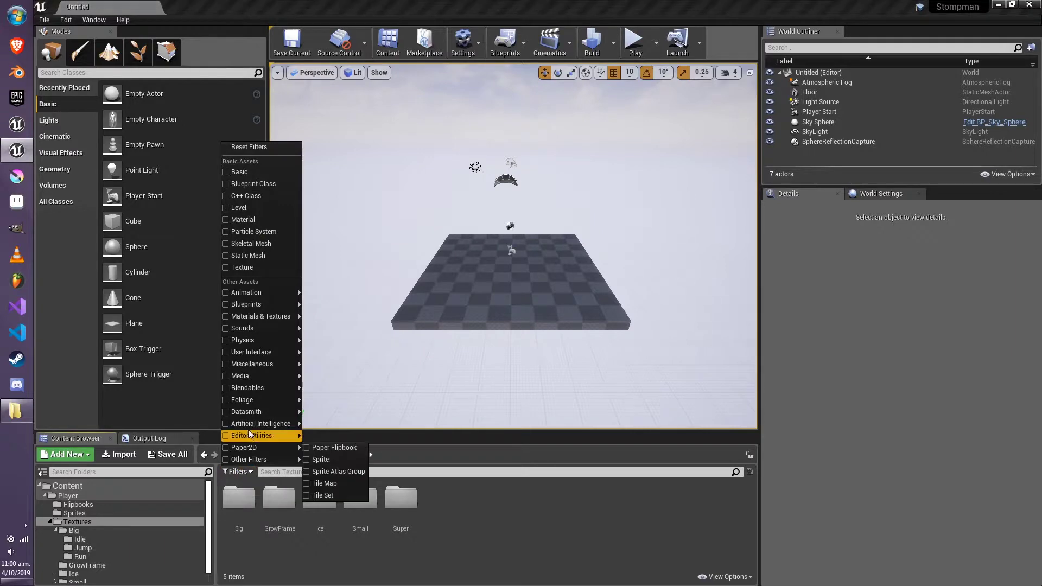
click(243, 267)
Select all the filtered textures and apply the Paper2D texture settings to them
click(239, 513)
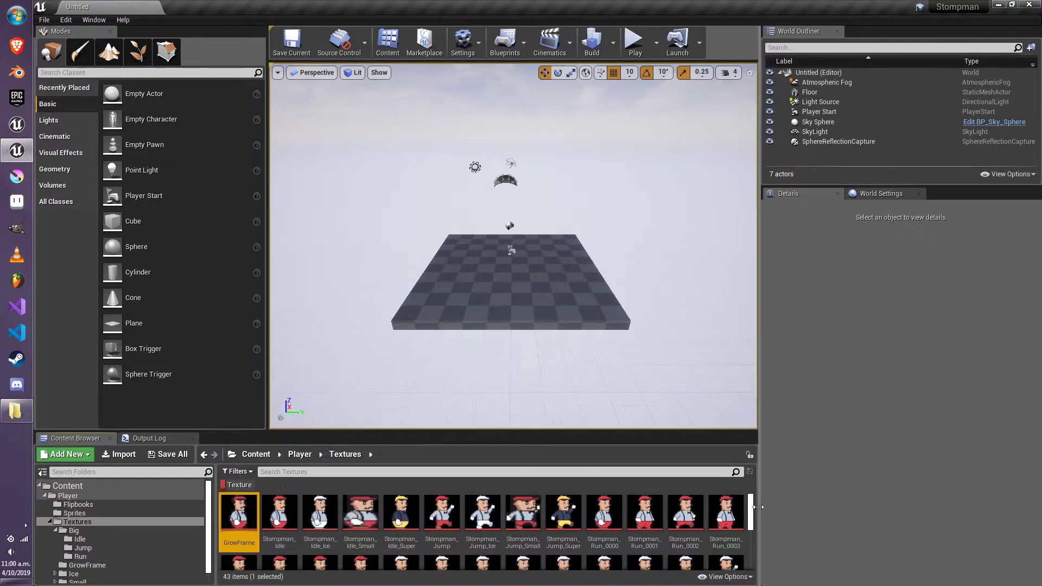
scroll(563, 543, down, 3)
key(ctrl+a)
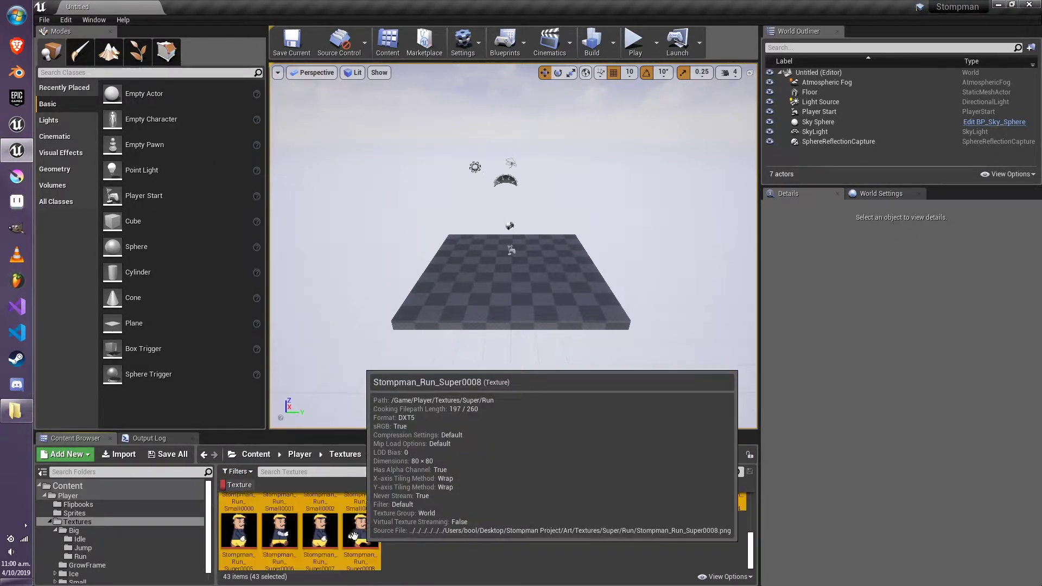
drag(750, 553, 752, 493)
right_click(384, 530)
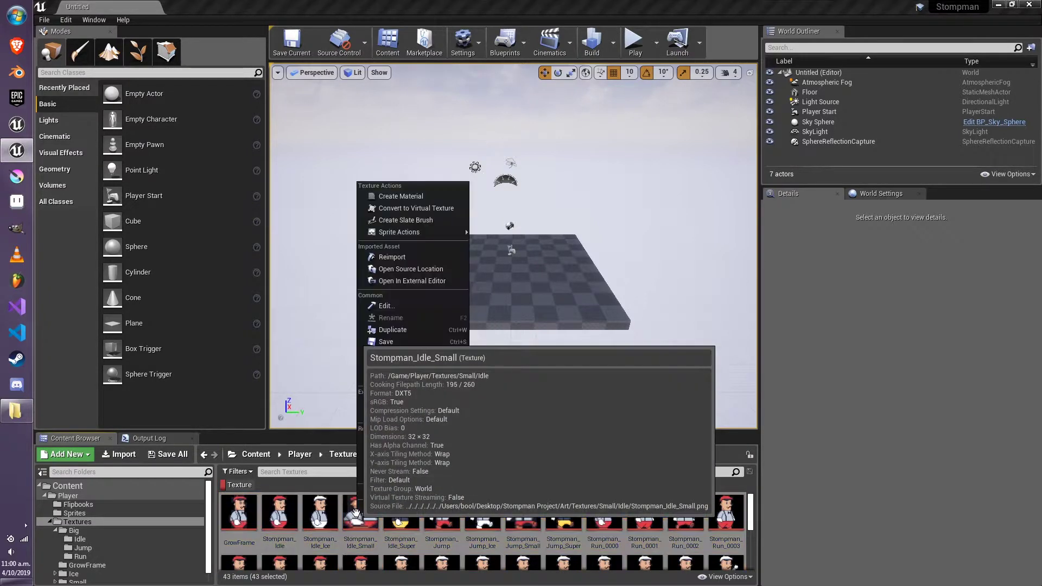
mouse_move(423, 232)
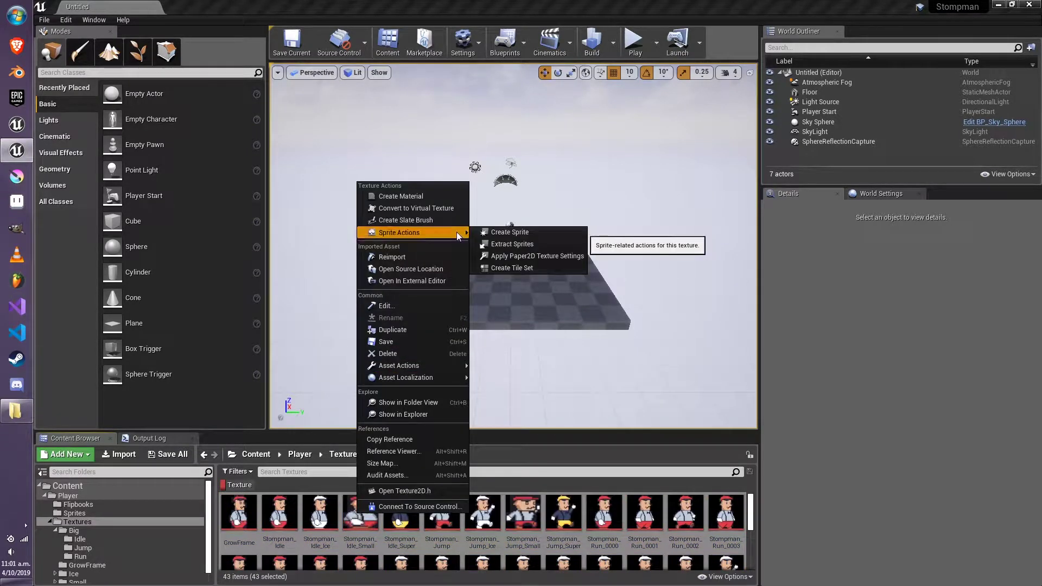
click(566, 256)
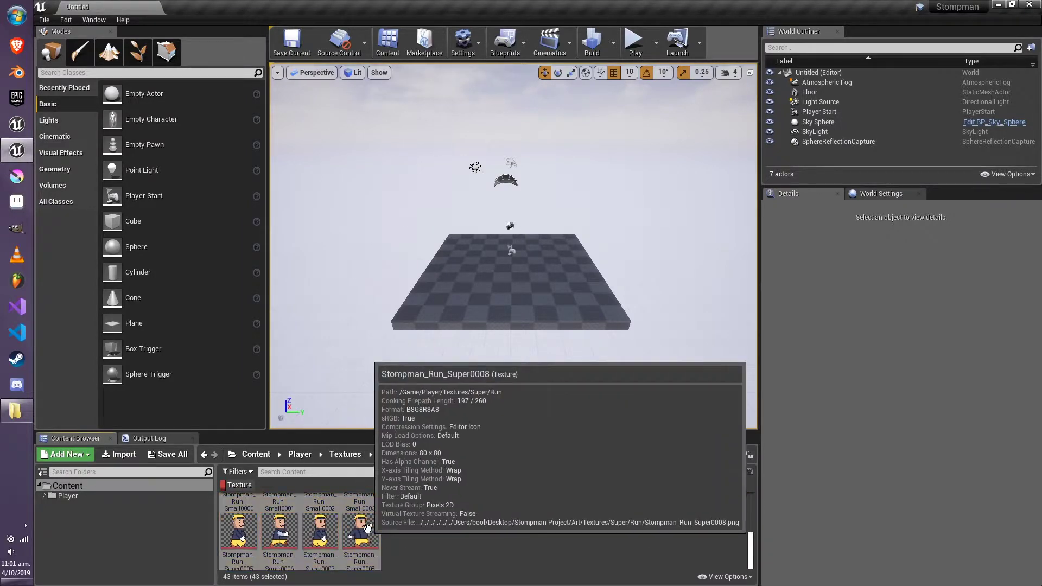
Create sprites from all the selected textures
right_click(352, 529)
mouse_move(462, 249)
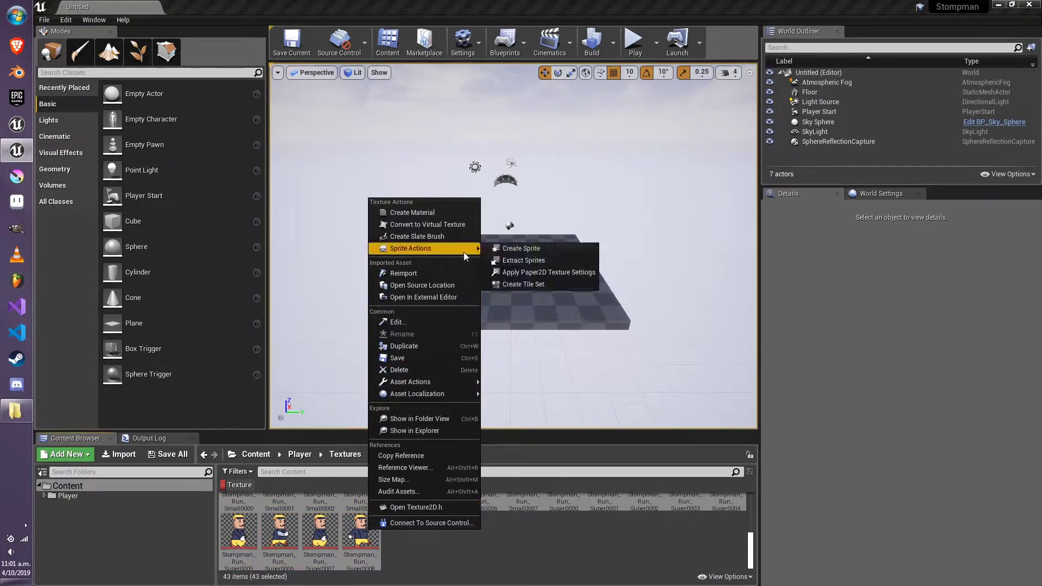
click(527, 249)
Filter the Player's Textures folder for Paper2D sprites, select them all and move them to the Sprites folder
drag(208, 535, 210, 482)
click(116, 486)
double_click(239, 513)
double_click(305, 515)
click(237, 472)
mouse_move(280, 447)
click(320, 459)
key(ctrl+a)
drag(239, 516, 105, 552)
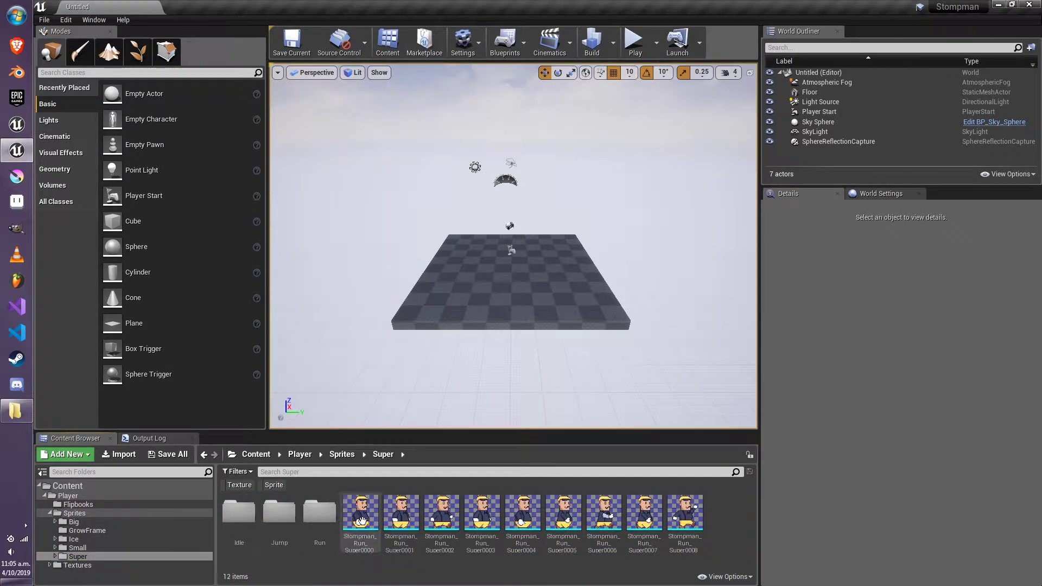
Open the Idle folder under Sprites > Small in the Player folder
key(ctrl+a)
click(89, 487)
click(74, 513)
click(74, 522)
click(240, 485)
click(55, 547)
click(80, 556)
Create a flipbook from the small idle sprite and name it FB_Idle_Small
right_click(240, 538)
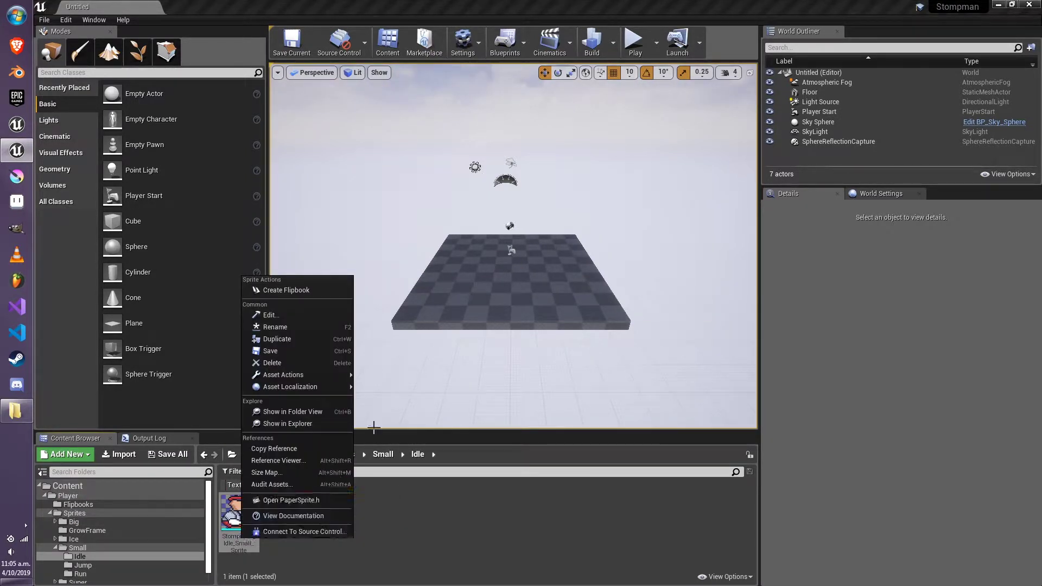
click(296, 291)
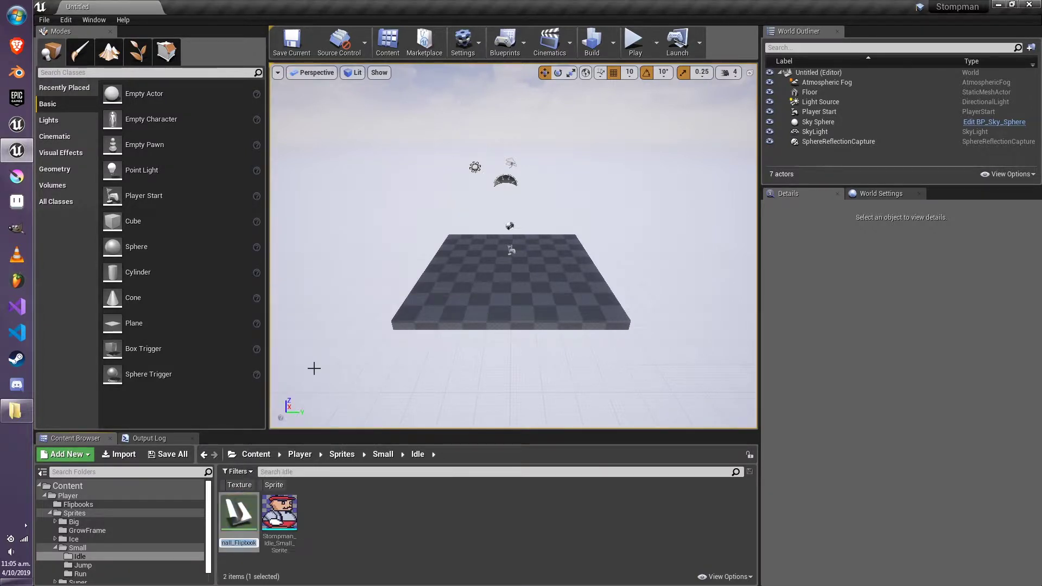
text(FB_Idle_Small)
key(Return)
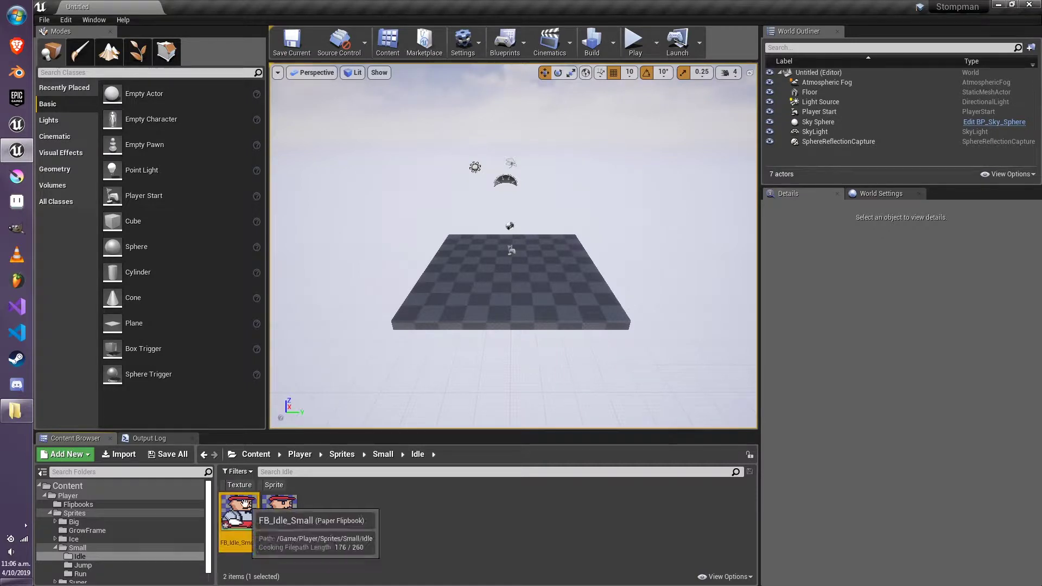
Move FB_Idle_Small to the Flipbooks folder and open the Jump folder of the small sprites
drag(239, 511, 91, 503)
click(125, 522)
click(383, 455)
double_click(280, 512)
Create a flipbook from the small jump sprite, name it FB_Jump_Small and move it to the Flipbooks folder
right_click(244, 510)
click(288, 258)
text(FB_Jump_Small)
drag(238, 511, 87, 505)
click(125, 522)
Create a flipbook from all the small run sprites, name it FB_Run_Small and move it to the Flipbooks folder
click(81, 574)
click(239, 512)
shift+click(522, 512)
right_click(526, 510)
click(572, 264)
text(FB_Run_Small)
key(Return)
drag(238, 510, 91, 505)
click(122, 514)
Open the FB_Run_Small flipbook in the Flipbooks folder, then scrub and play its animation to check the frames
click(91, 504)
double_click(320, 513)
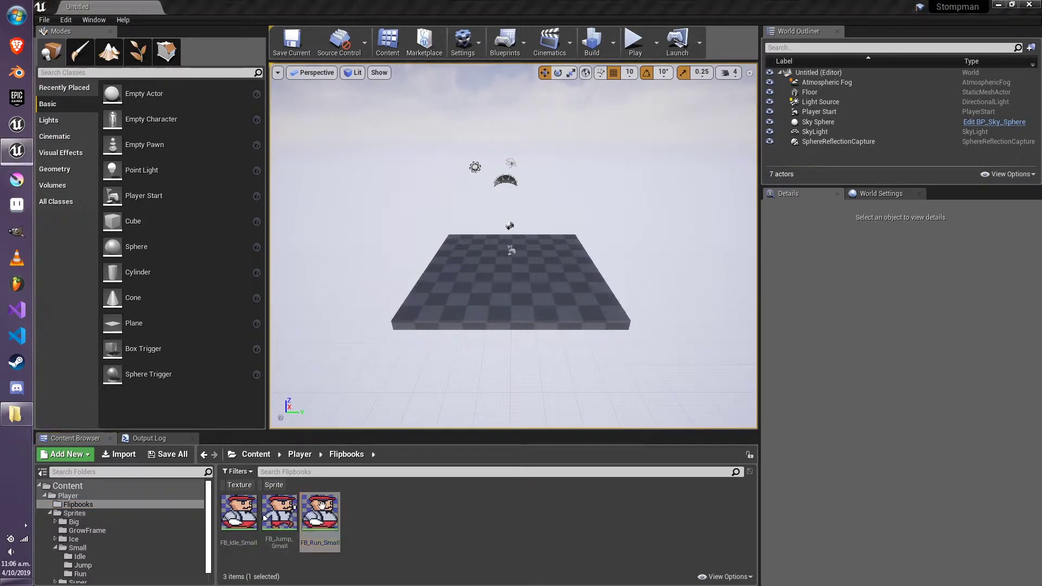
drag(448, 46, 318, 8)
click(61, 573)
drag(66, 540, 537, 539)
click(539, 575)
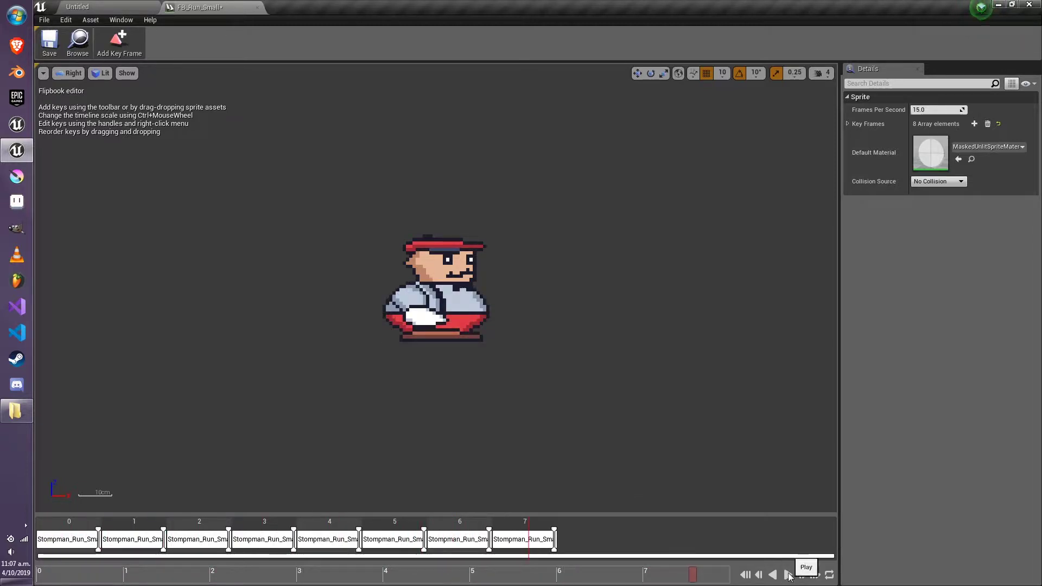
click(788, 575)
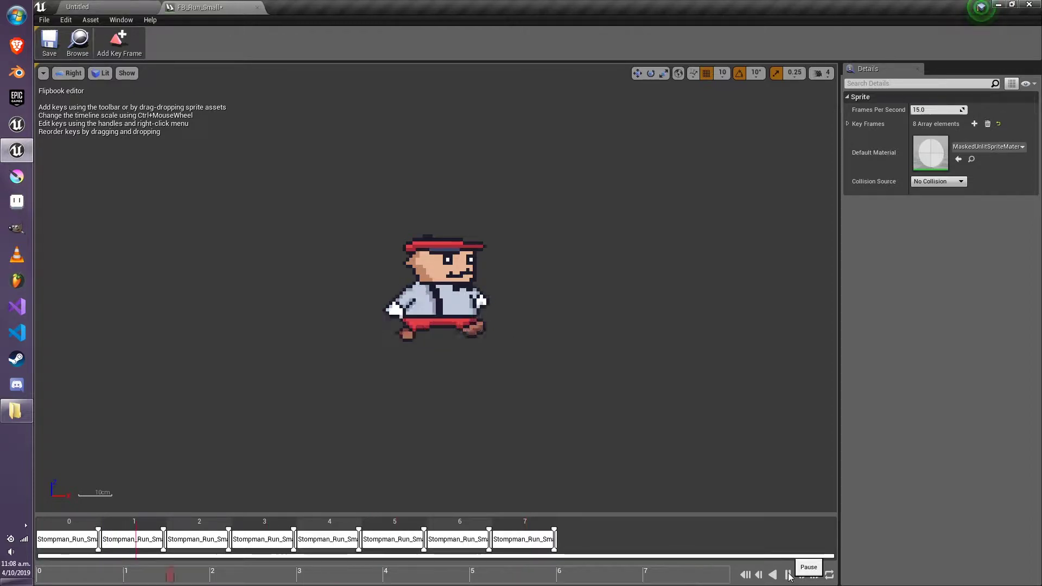
click(788, 575)
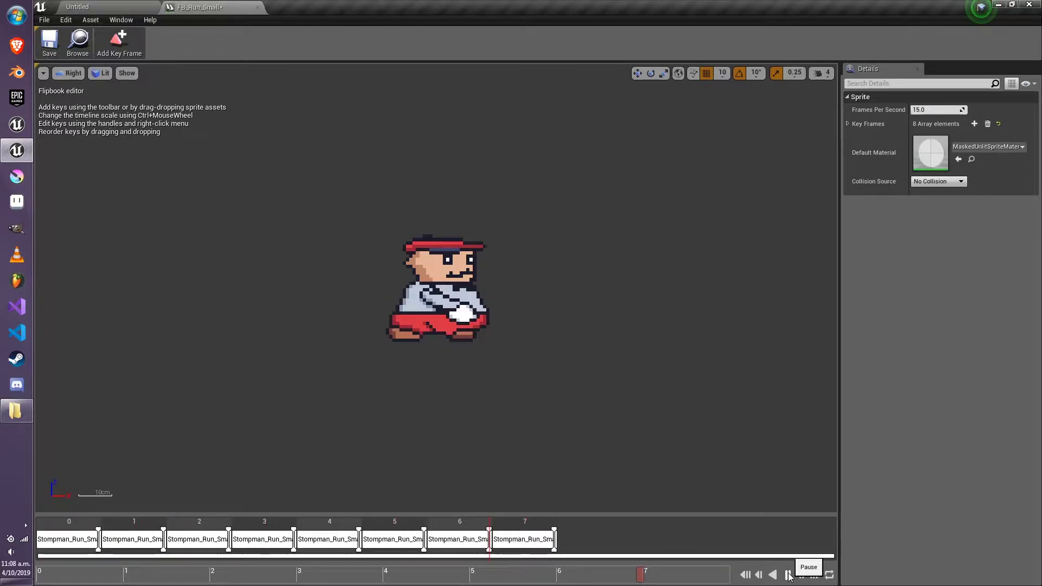
click(745, 575)
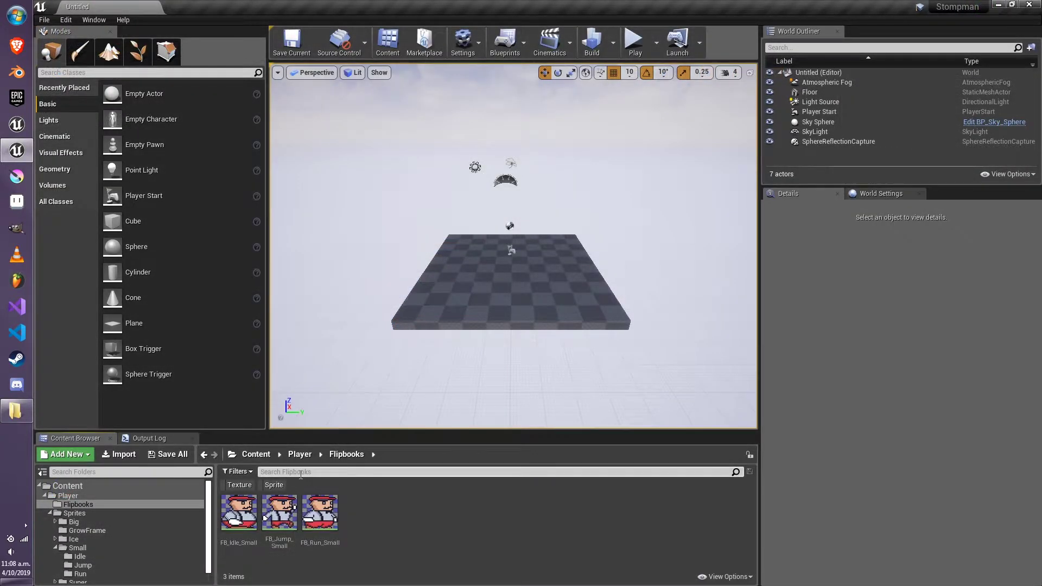
Set the Textures folder's colour to the red sampled from the Stompman_Idle texture thumbnail
click(122, 486)
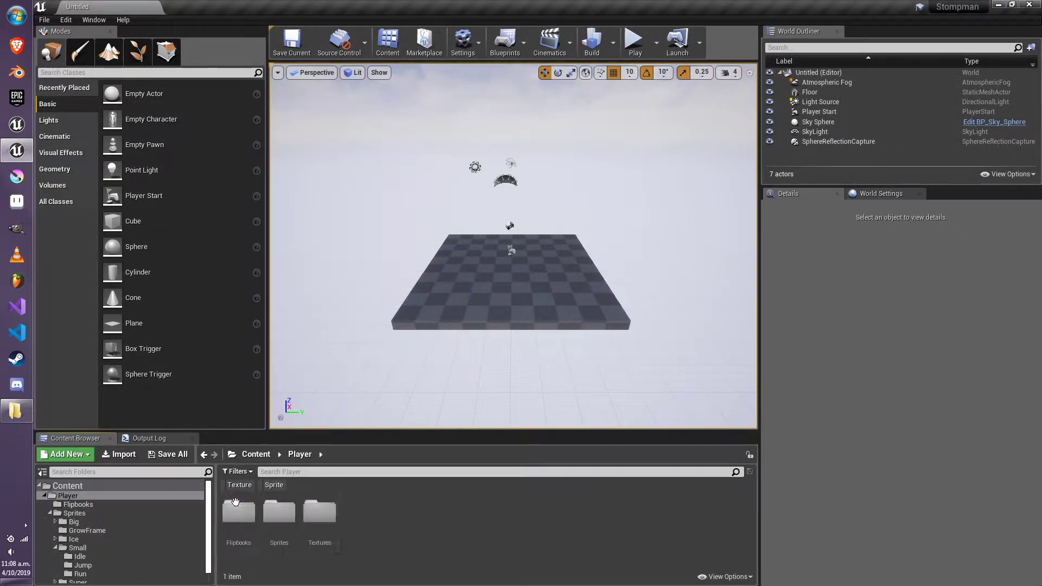
double_click(238, 511)
double_click(320, 510)
right_click(152, 578)
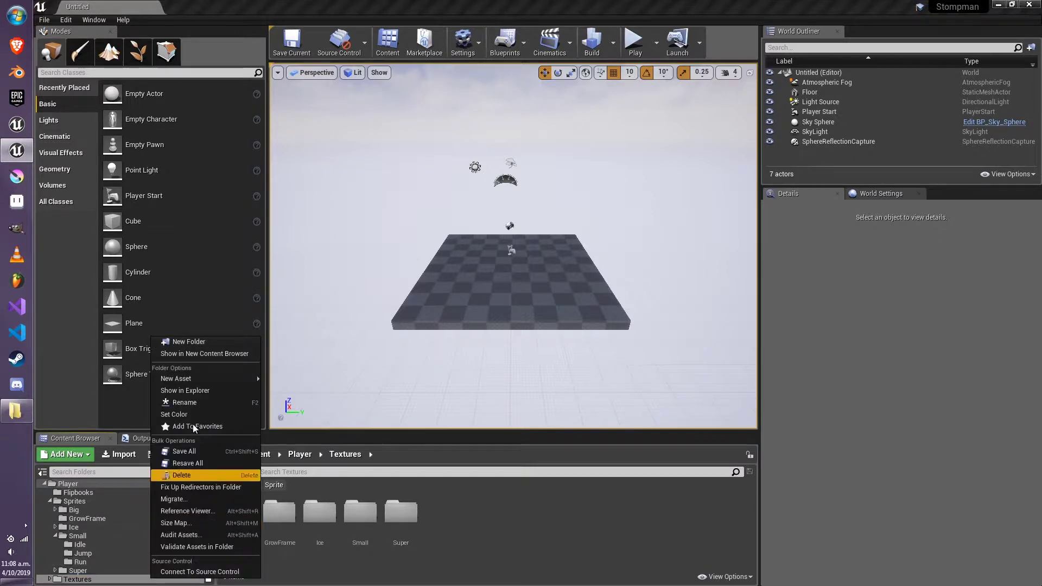
click(184, 415)
drag(266, 309, 512, 294)
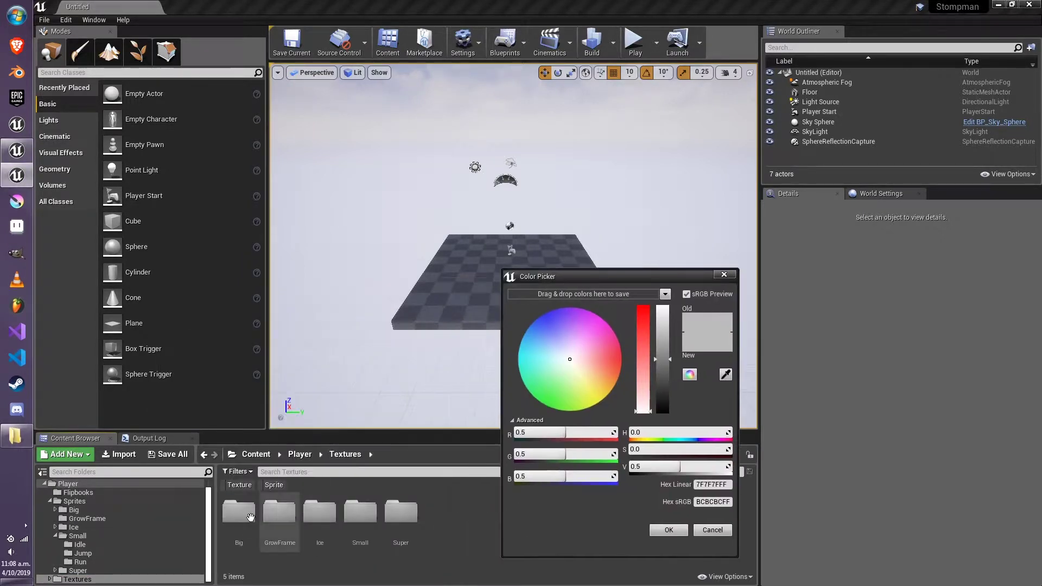
double_click(251, 518)
double_click(251, 518)
click(729, 376)
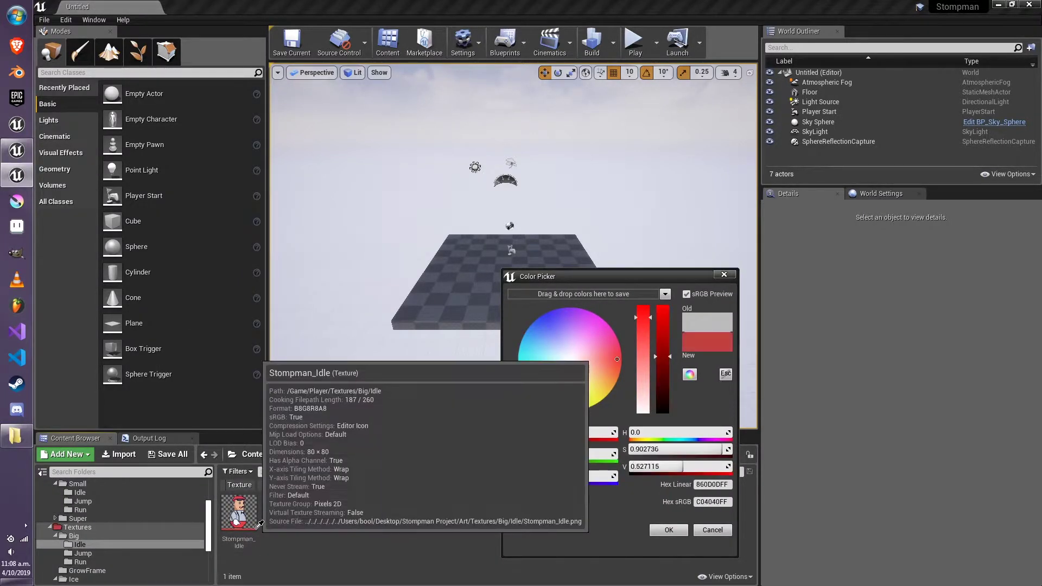
click(257, 527)
click(668, 531)
click(50, 527)
Colour the Sprites folder cyan, sampled from a sprite thumbnail, and the Flipbooks folder green, sampled from a flipbook thumbnail
click(71, 501)
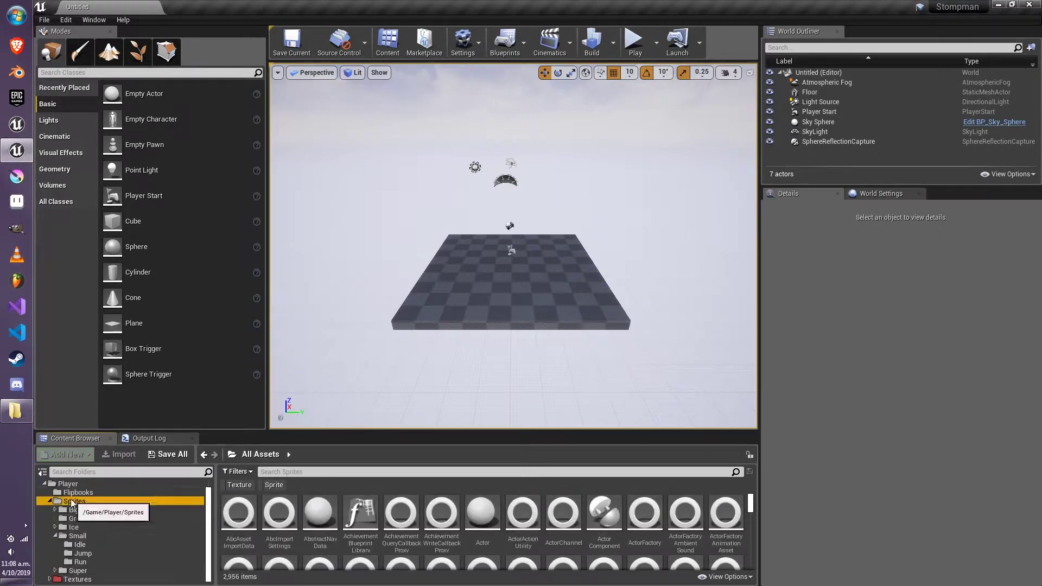
right_click(103, 501)
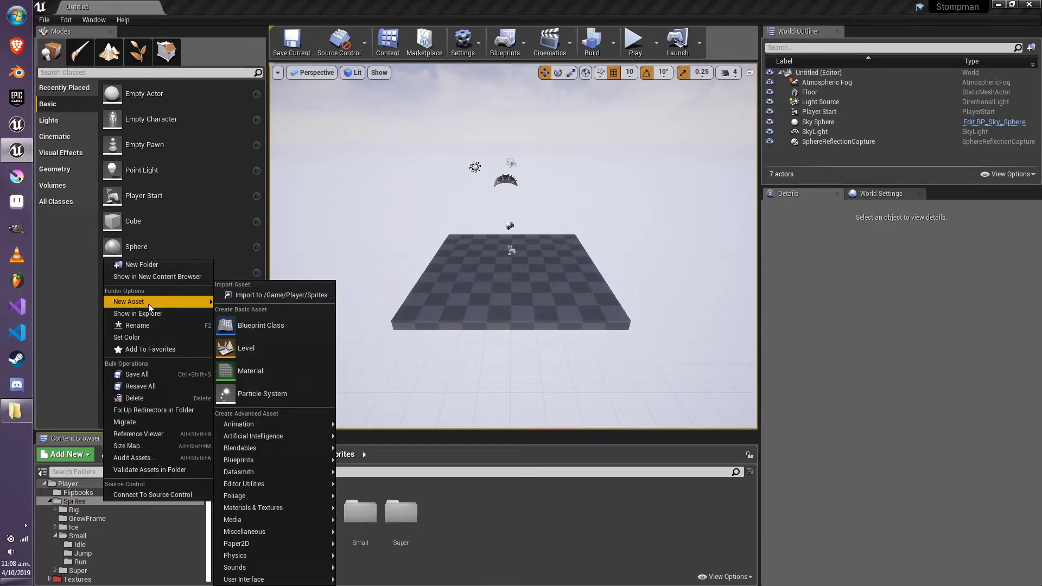
click(146, 337)
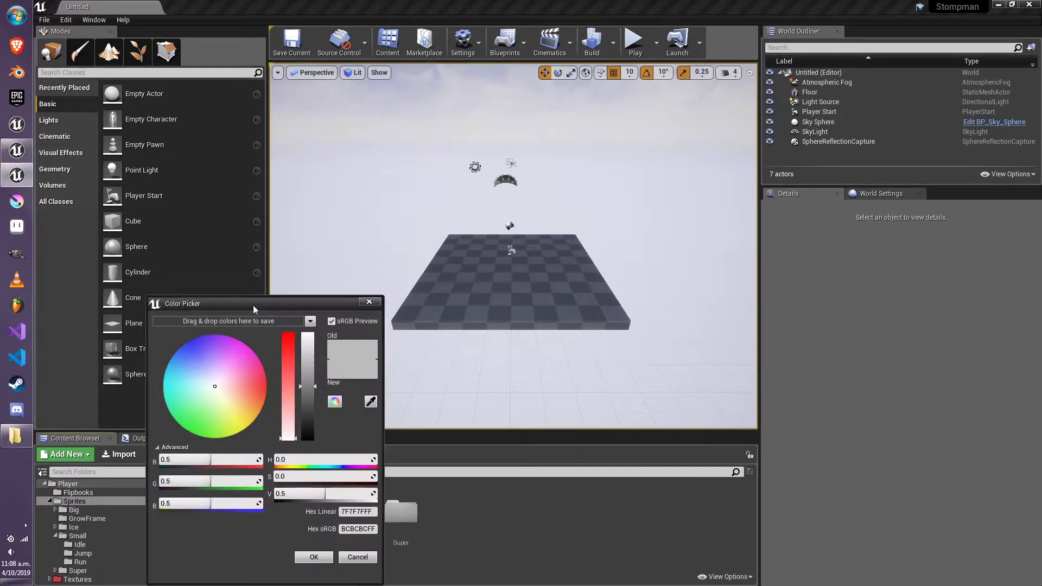
drag(253, 305, 521, 264)
double_click(239, 513)
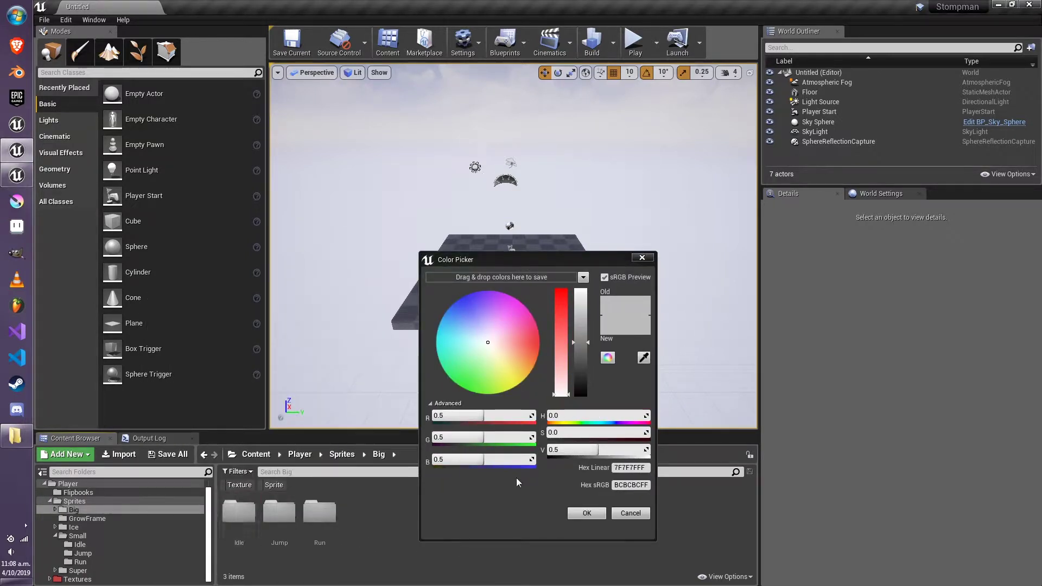
double_click(238, 512)
click(644, 357)
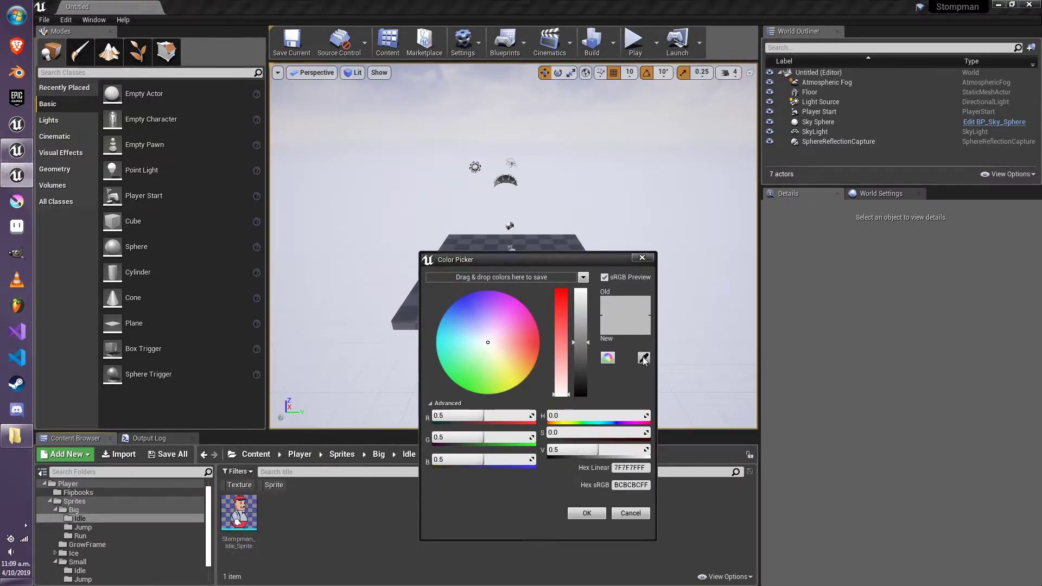
click(242, 527)
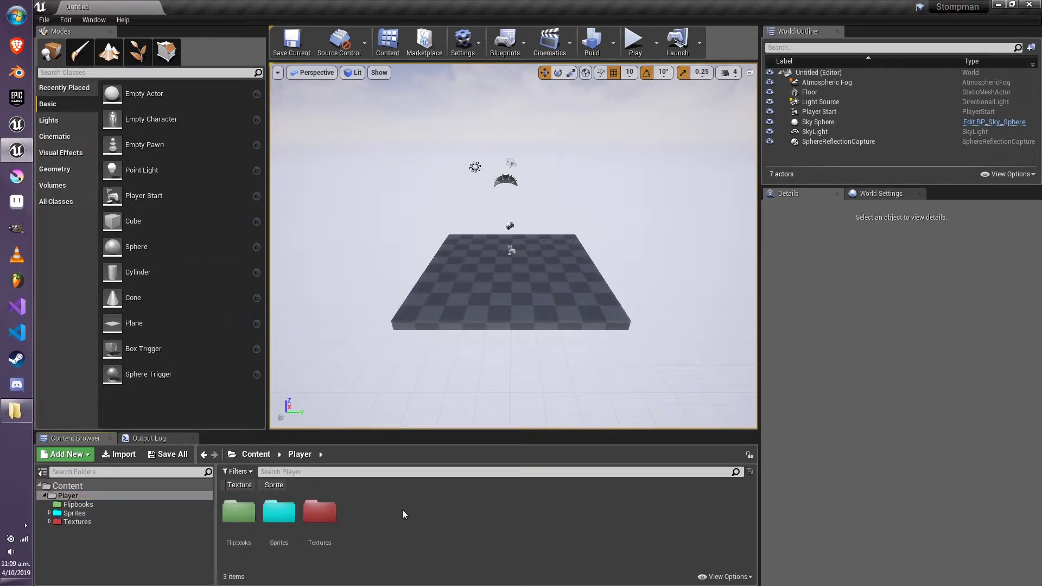
Create a Blueprint class in the Player folder with PaperCharacter as its parent and name it BP_Stompman
right_click(402, 514)
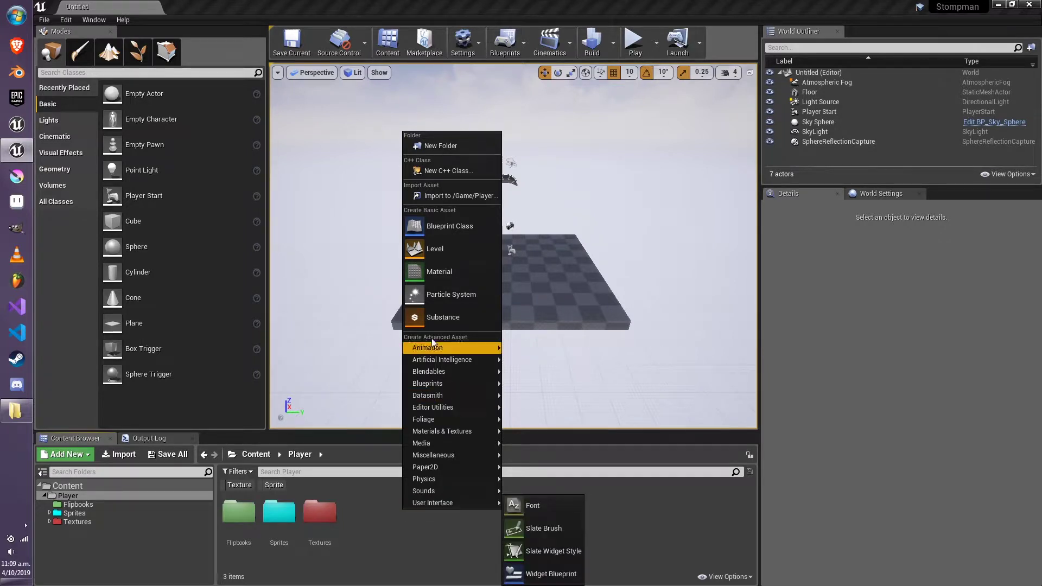
click(431, 226)
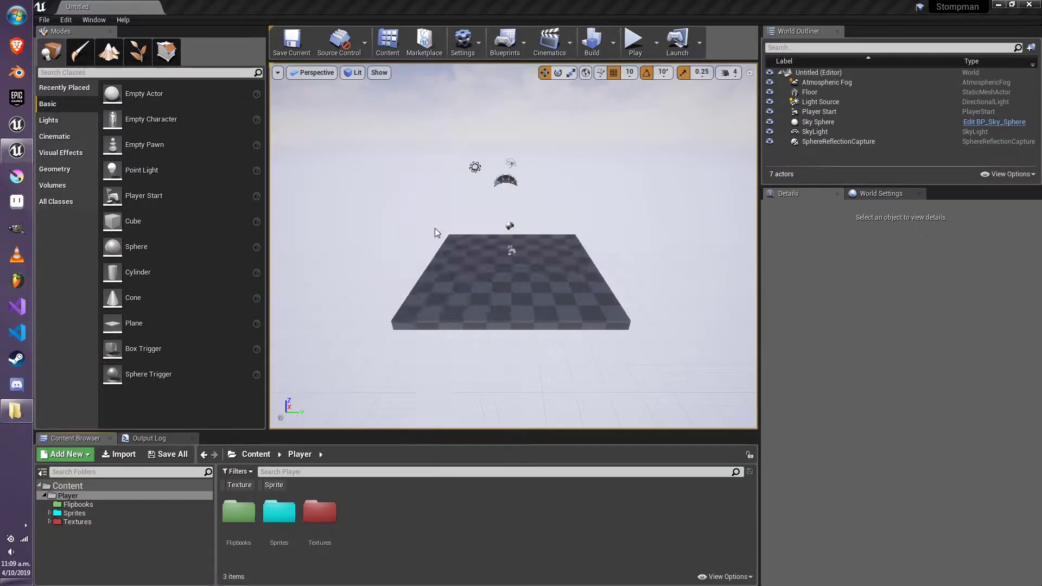
click(399, 358)
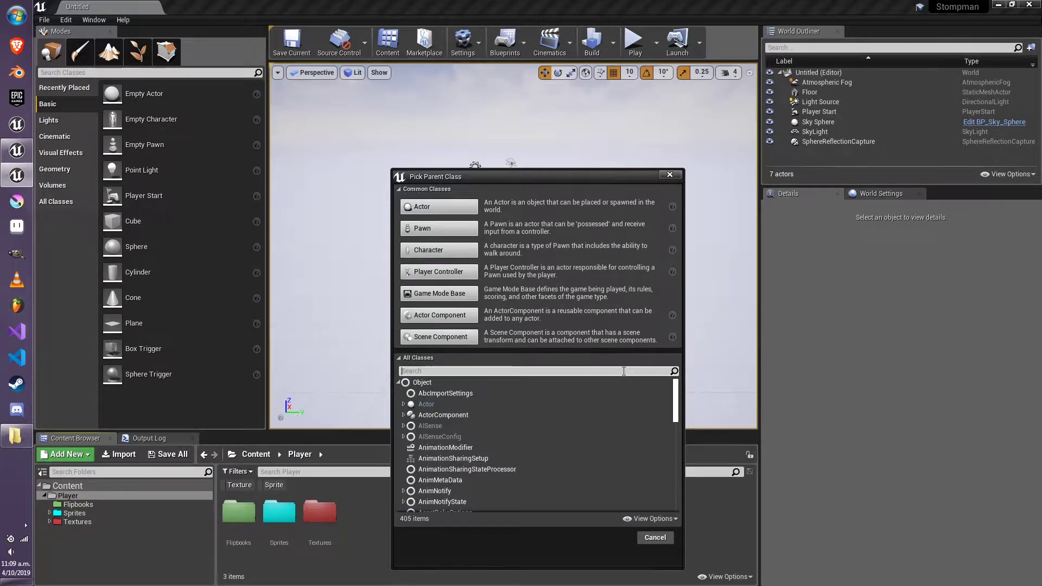
text(Paper)
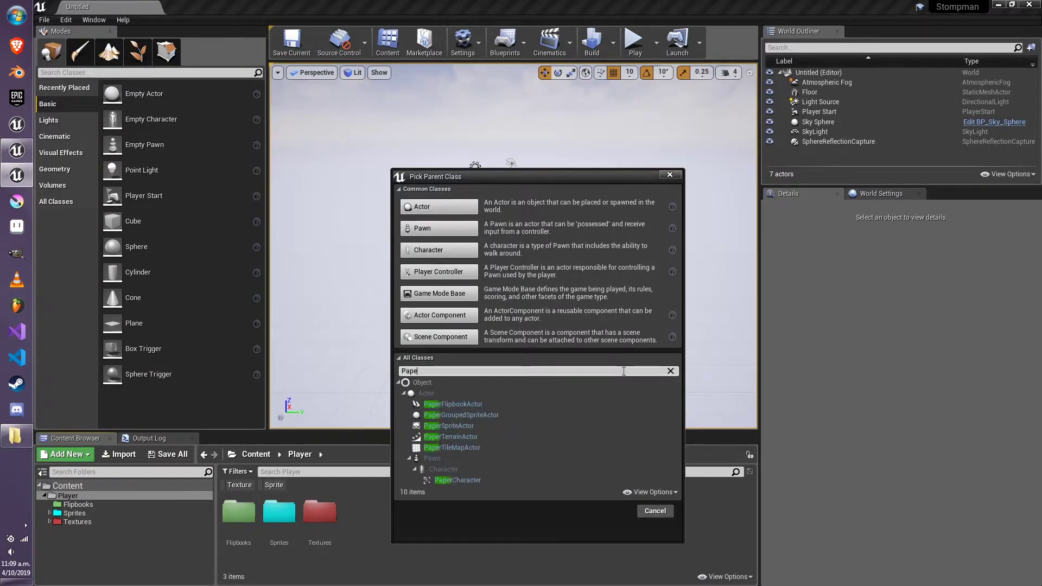
click(452, 482)
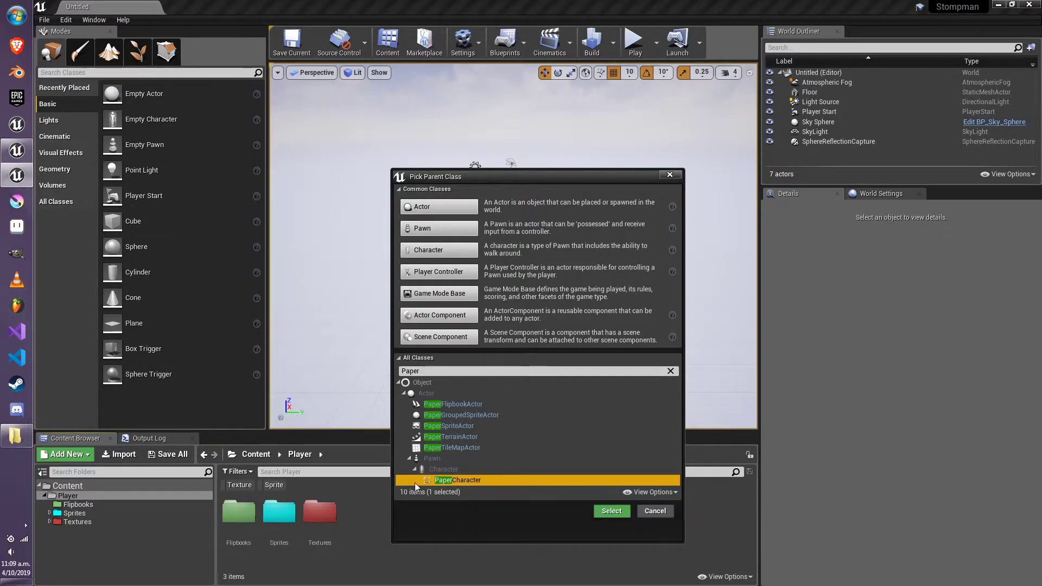
click(601, 513)
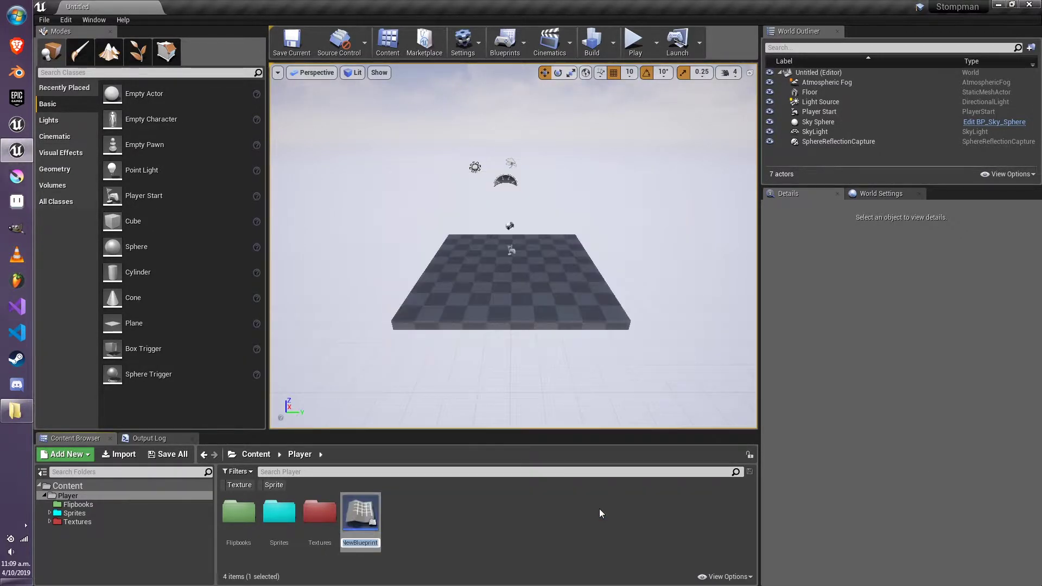
text(BP_Stompman)
key(Return)
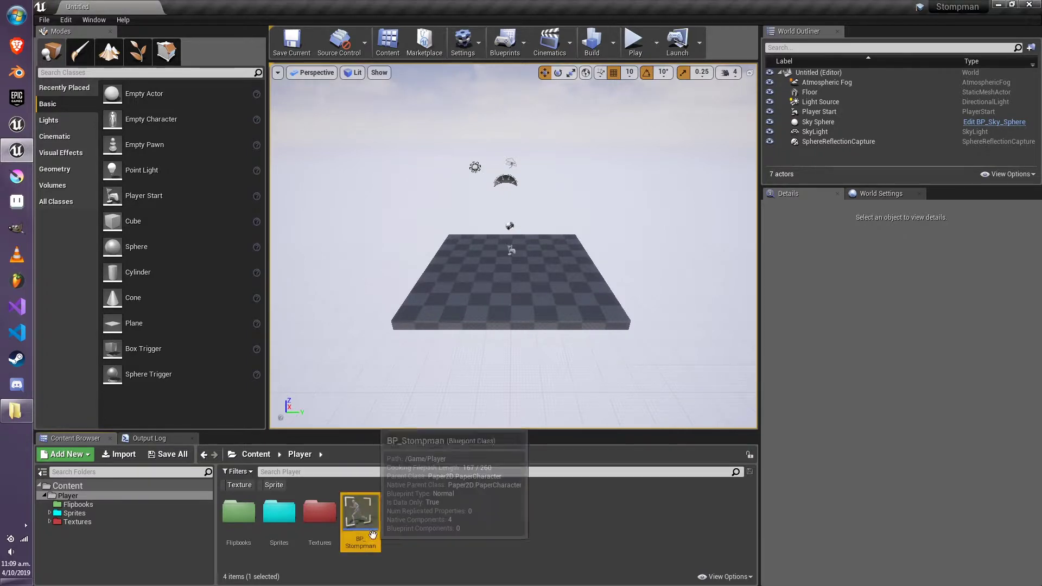
Open BP_Stompman and set its Sprite component's source flipbook to FB_Idle_Small
double_click(361, 513)
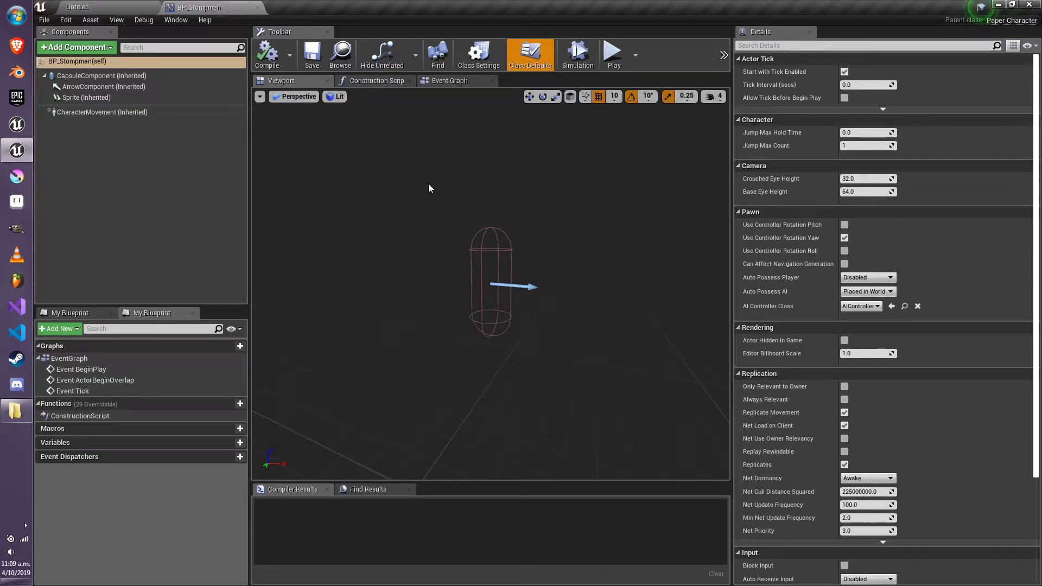
right_drag(429, 188, 442, 190)
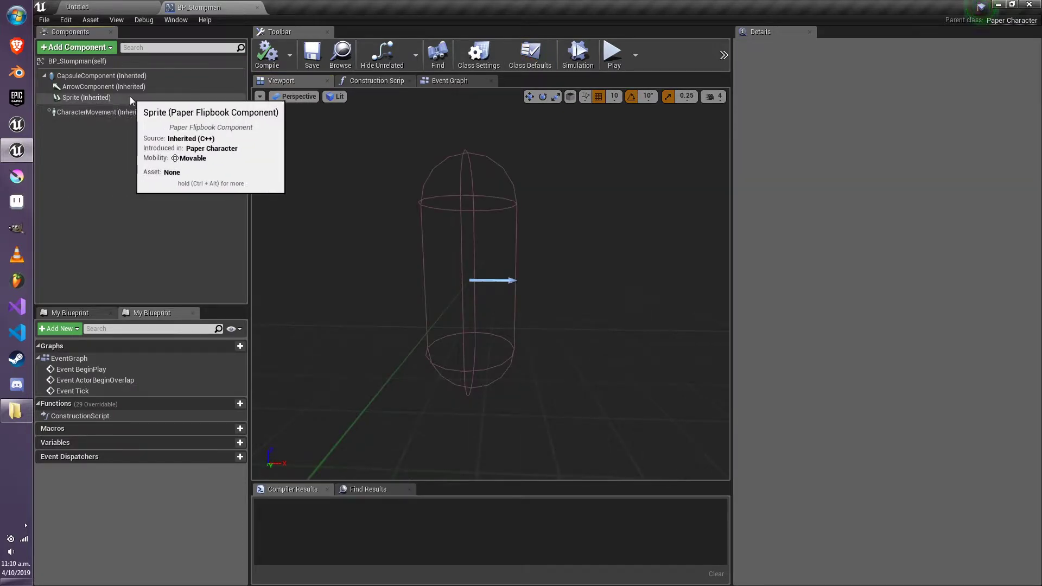
click(129, 97)
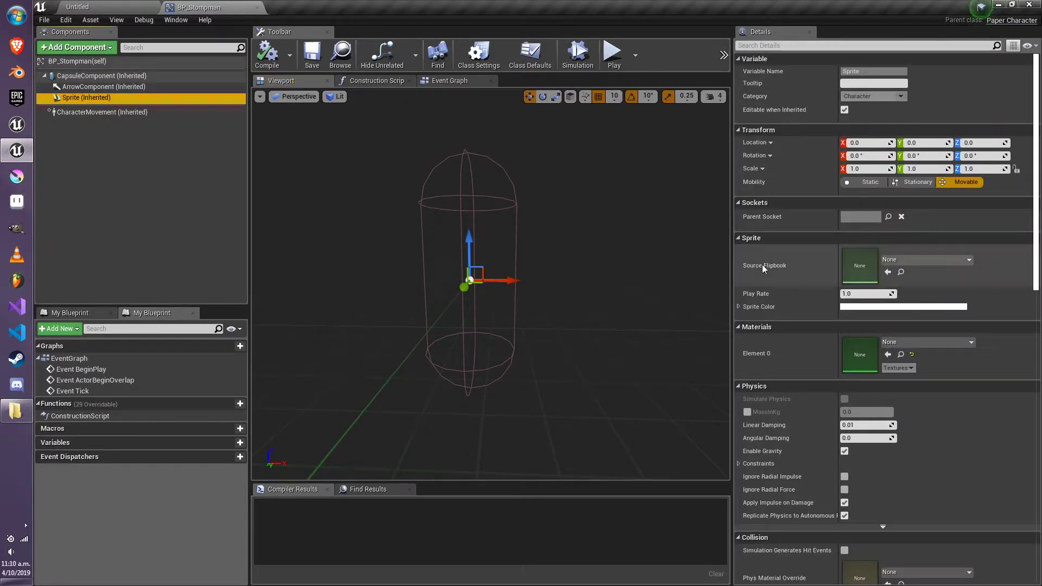
click(918, 263)
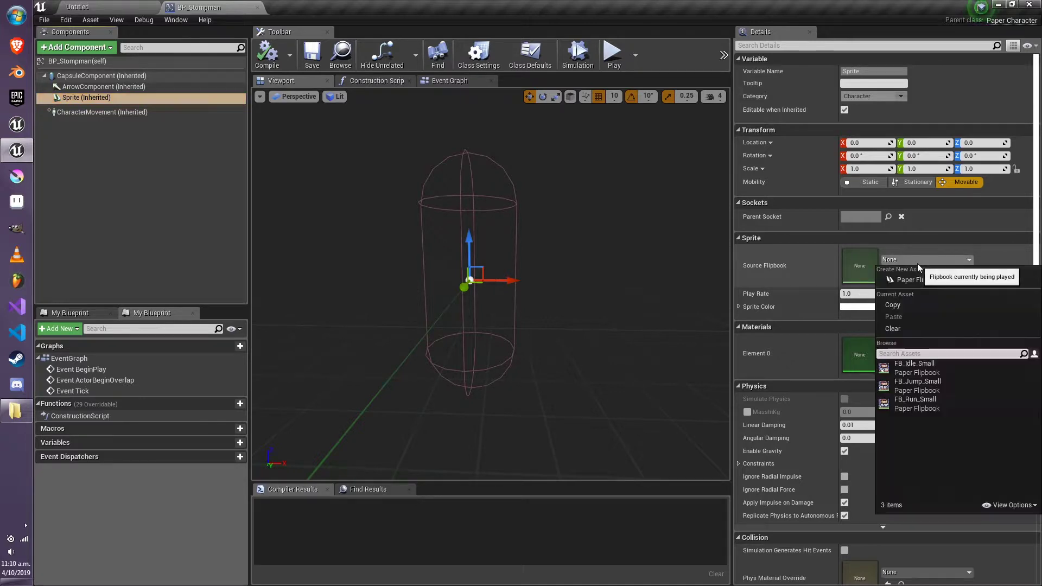
click(928, 362)
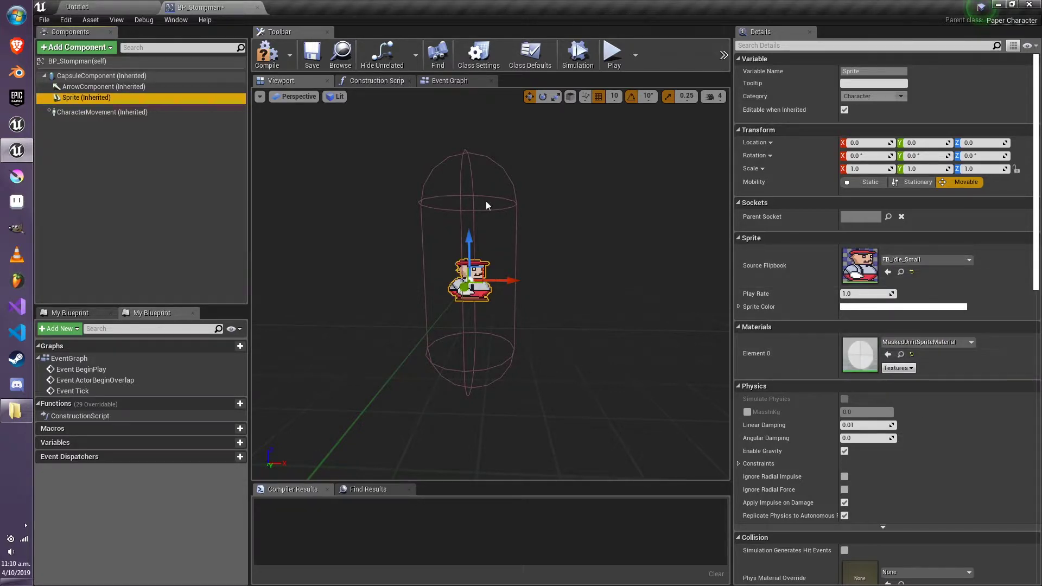
Shrink the capsule's half height and radius to about 18.43 around the sprite and show it in the Right orthographic view
click(489, 166)
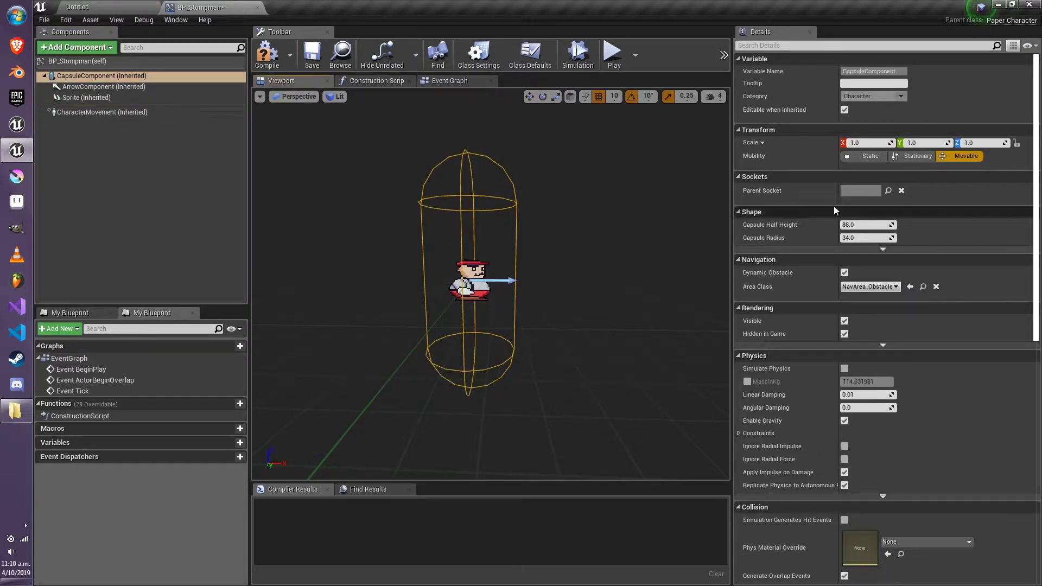
drag(868, 221, 845, 225)
click(294, 96)
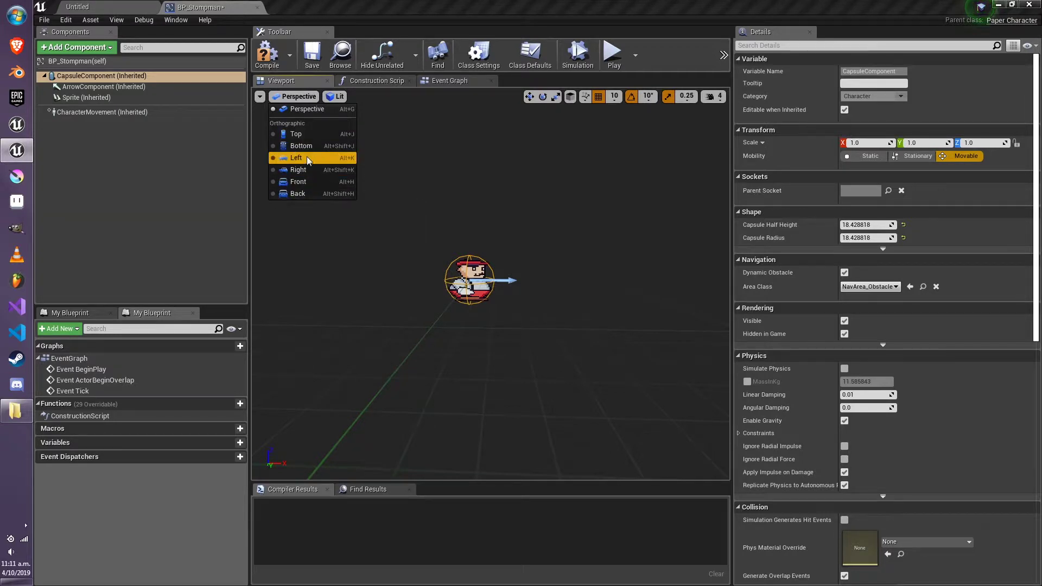
click(311, 170)
scroll(518, 281, up, 5)
click(329, 96)
click(337, 112)
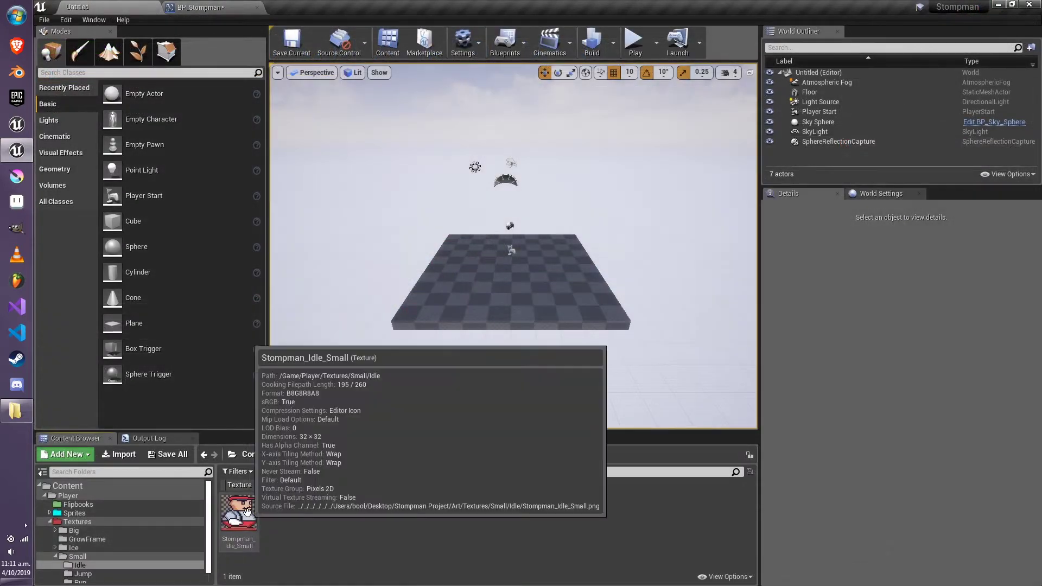
Check the small idle texture, then set the capsule component's half height and radius to 16, entered as 32/2
click(247, 513)
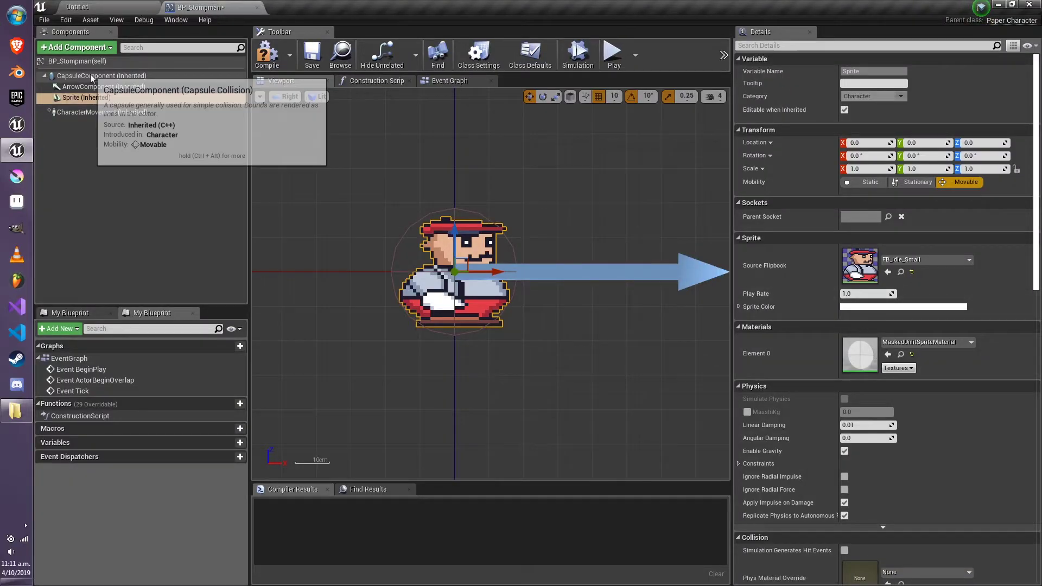
click(91, 75)
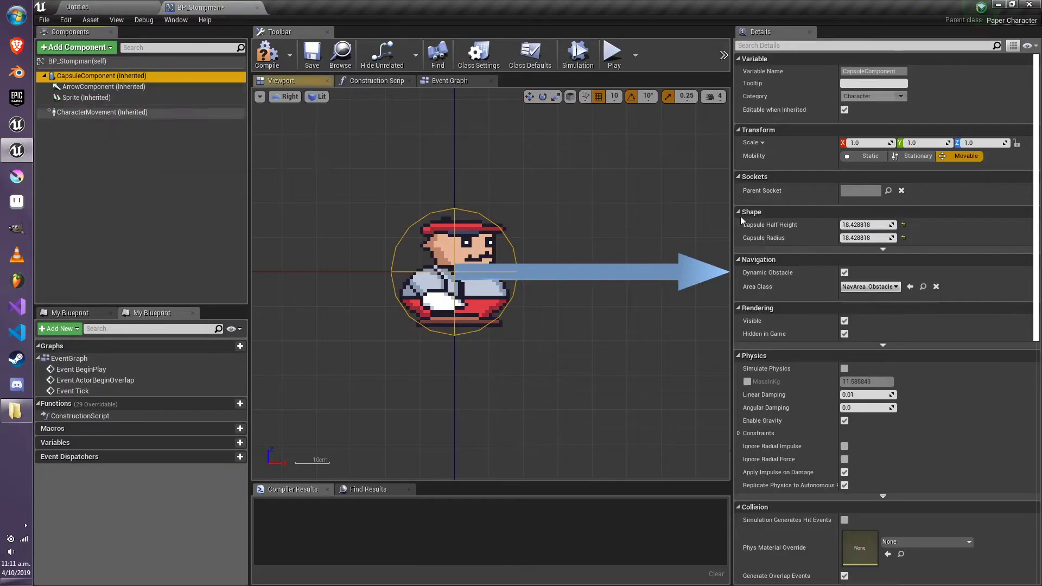
click(857, 237)
text(32/2)
key(Return)
key(Return)
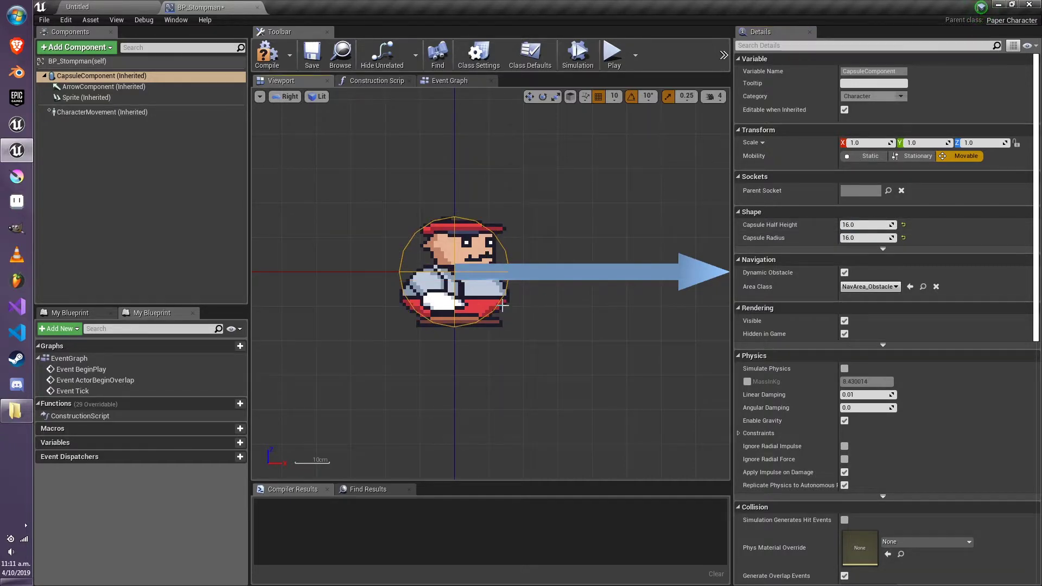
click(86, 98)
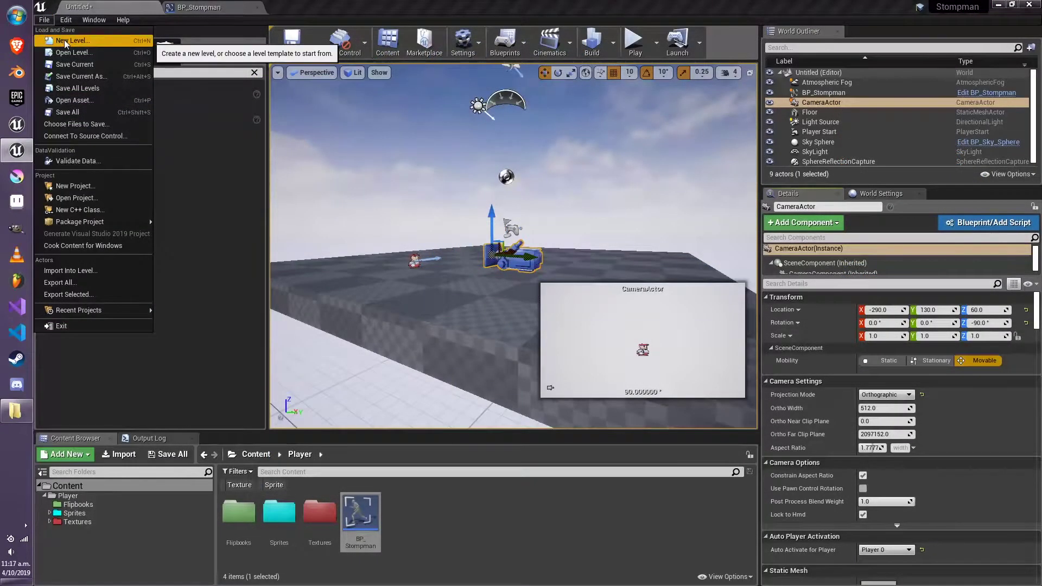
Create a new Empty Level without saving the current untitled one
click(64, 40)
click(616, 246)
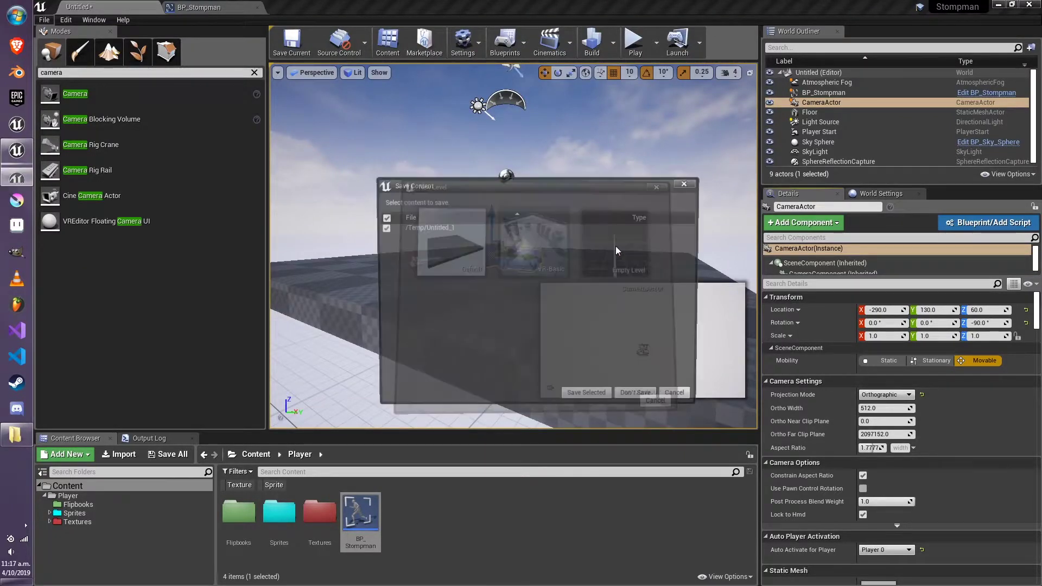
click(622, 393)
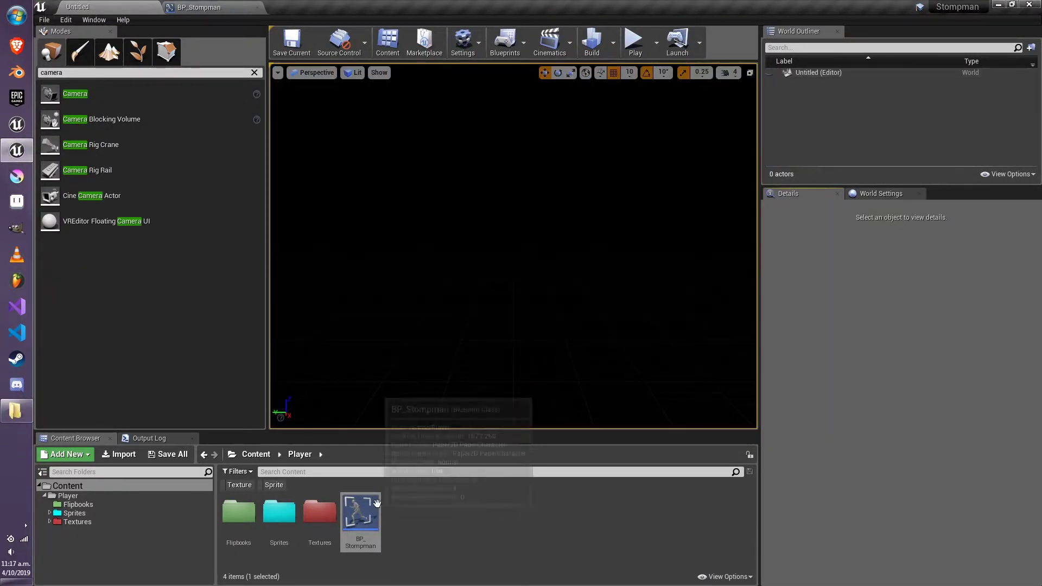
Save the new level in the Content folder as L_TestEnvironment
click(303, 49)
text(L_)
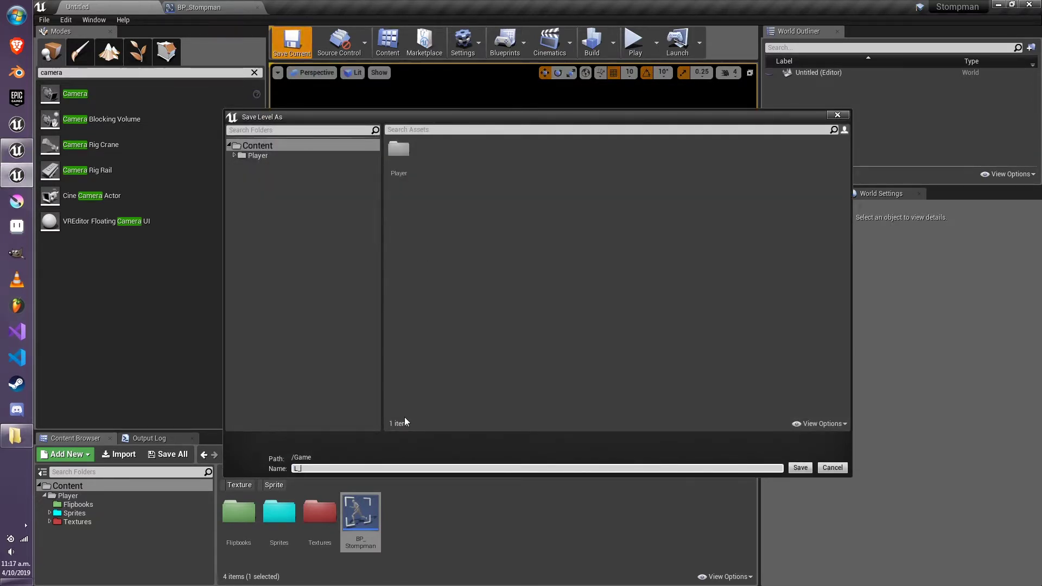
text(TestEnvironment)
key(Return)
Place BP_Stompman in the level and set its location to X 0, Y 0, Z 0
drag(361, 513, 432, 352)
click(878, 309)
text(0)
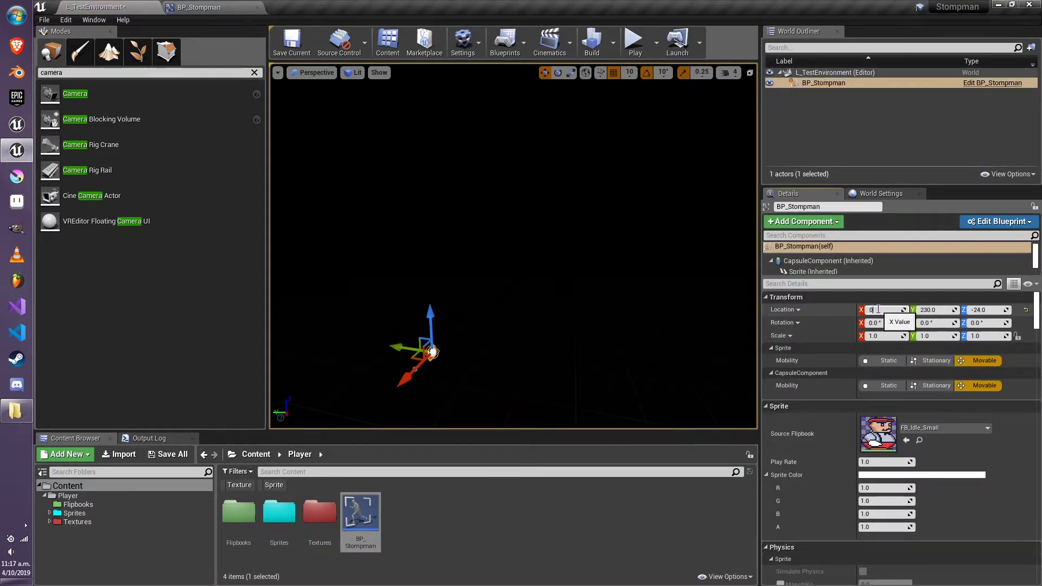
key(Tab)
text(0)
key(Tab)
text(0)
key(Return)
View BP_Stompman from the front and display the level in the four-viewport layout
right_drag(565, 261, 577, 288)
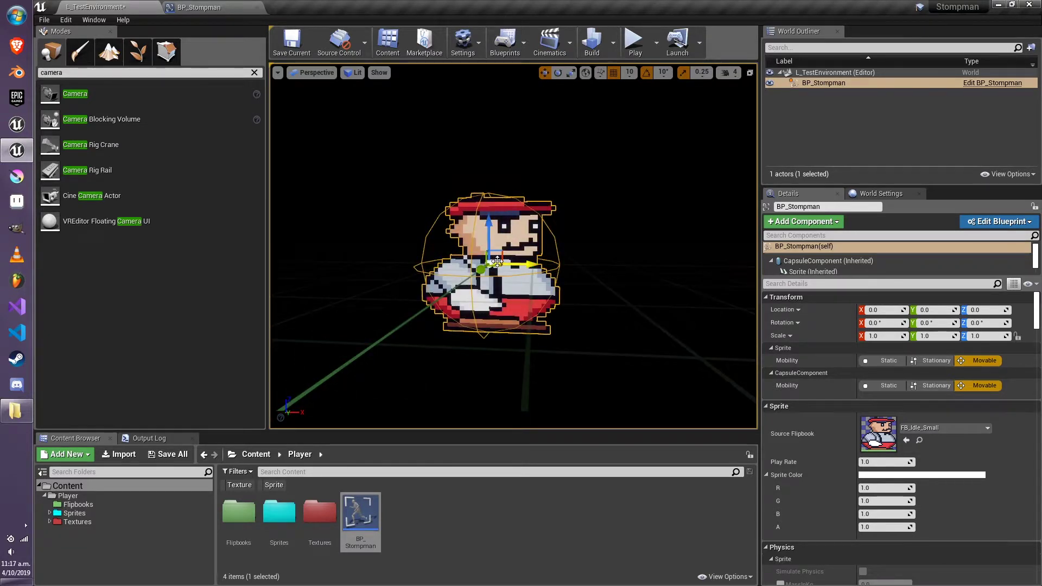
scroll(497, 261, down, 5)
click(312, 74)
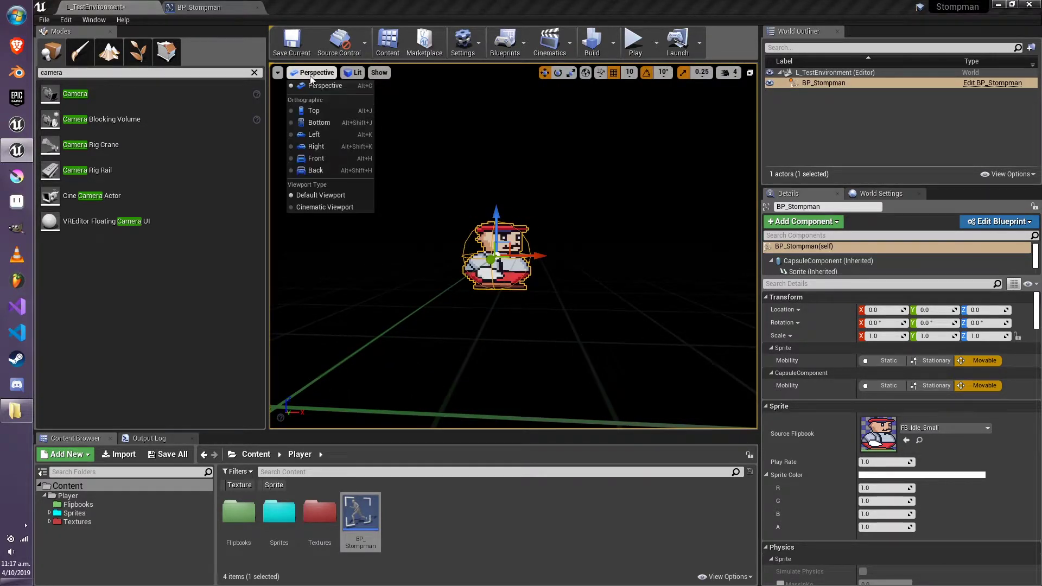
click(749, 72)
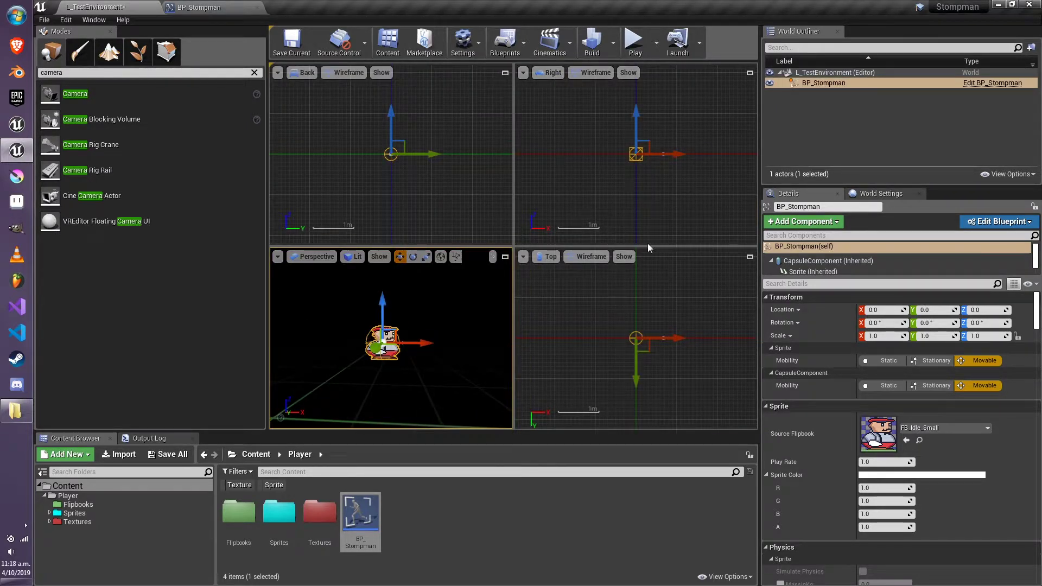
Try moving BP_Stompman up to Z 30 in the Right view, and undo the moves
scroll(619, 162, up, 6)
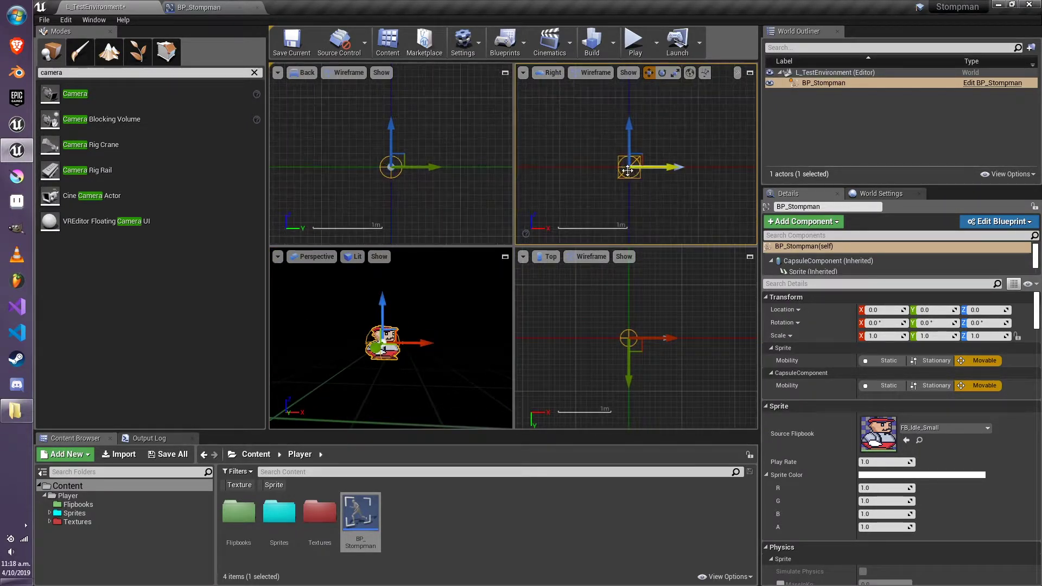
scroll(633, 172, up, 3)
right_drag(633, 165, 580, 194)
scroll(582, 186, down, 2)
drag(587, 182, 587, 158)
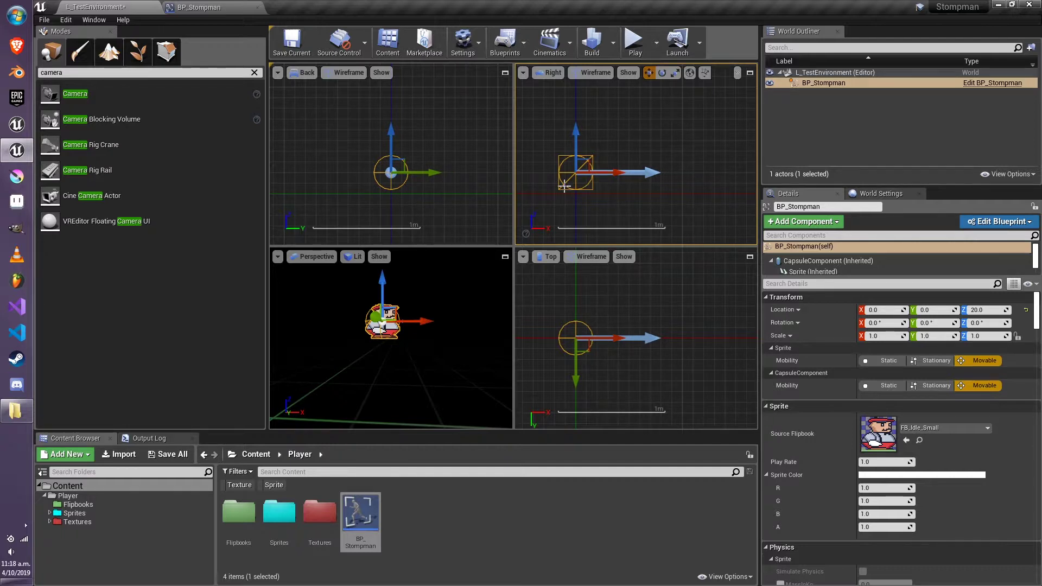
drag(574, 148, 574, 139)
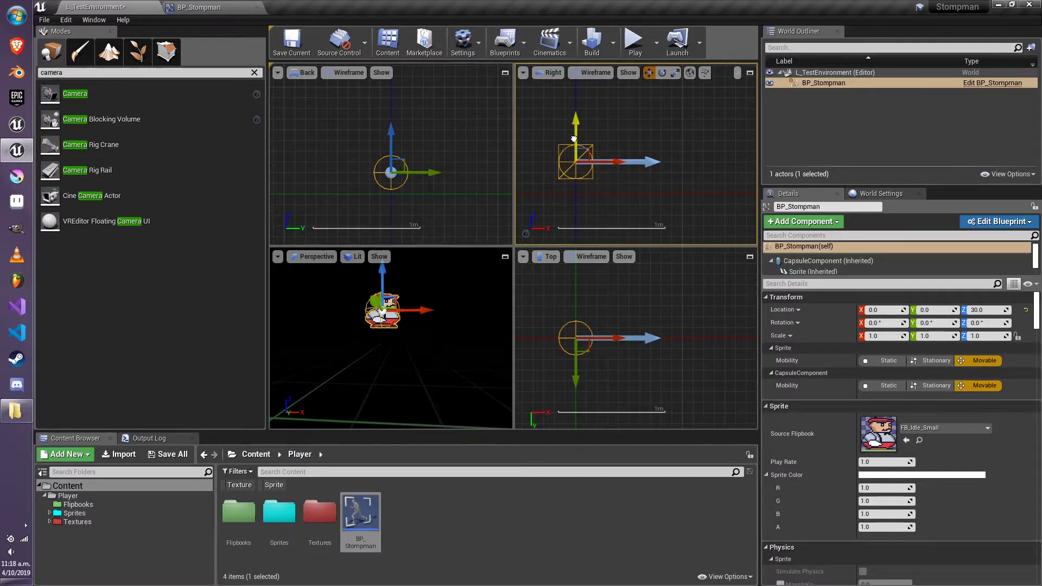
key(ctrl+z)
key(ctrl+z)
Filter the Editor Preferences for "grid" and enable Use Power of Two Snap Size and Enable 2D Layer Snapping
click(66, 20)
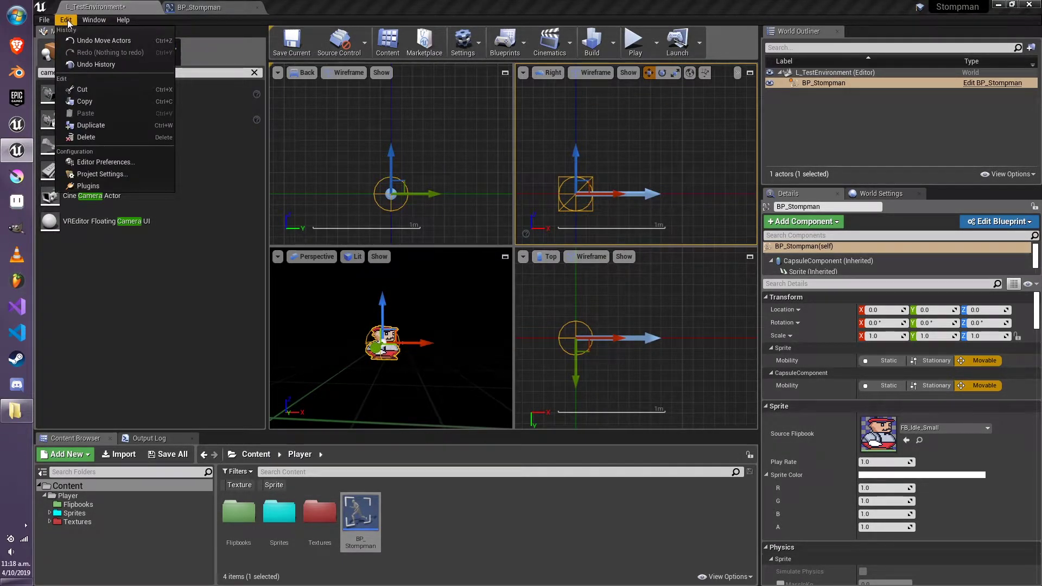
click(154, 162)
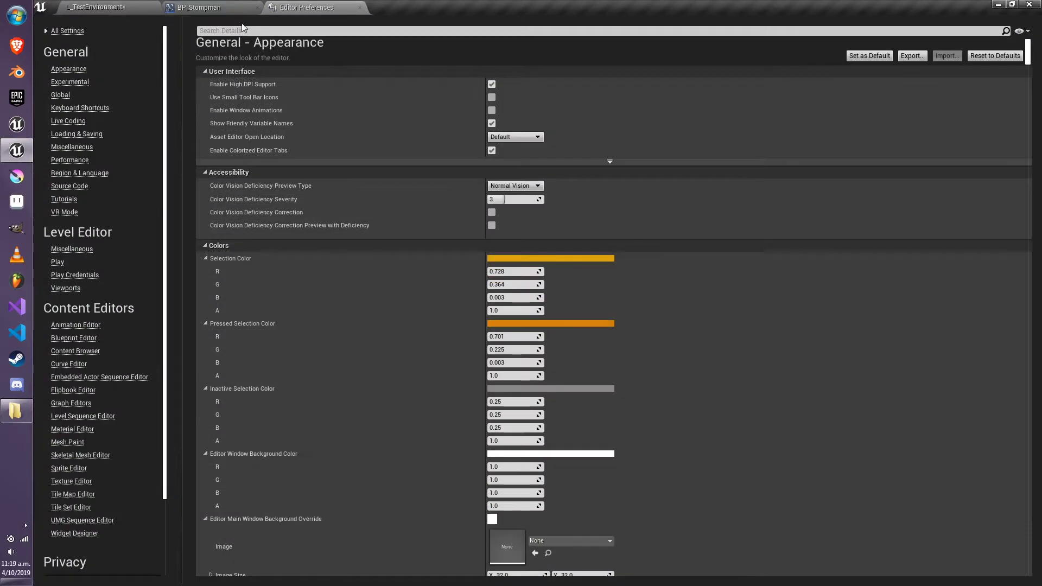
click(234, 30)
text(gr)
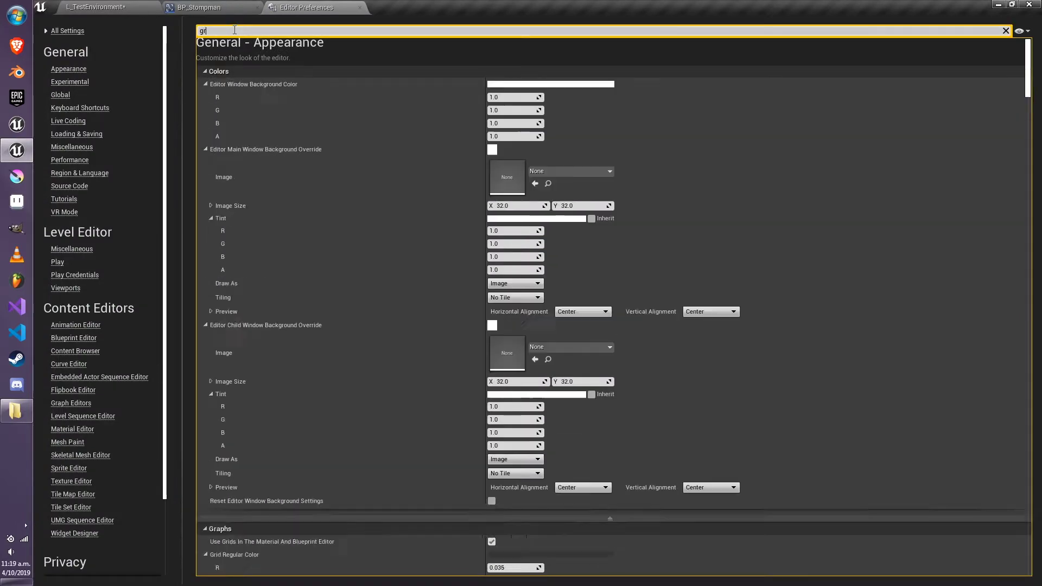
text(id)
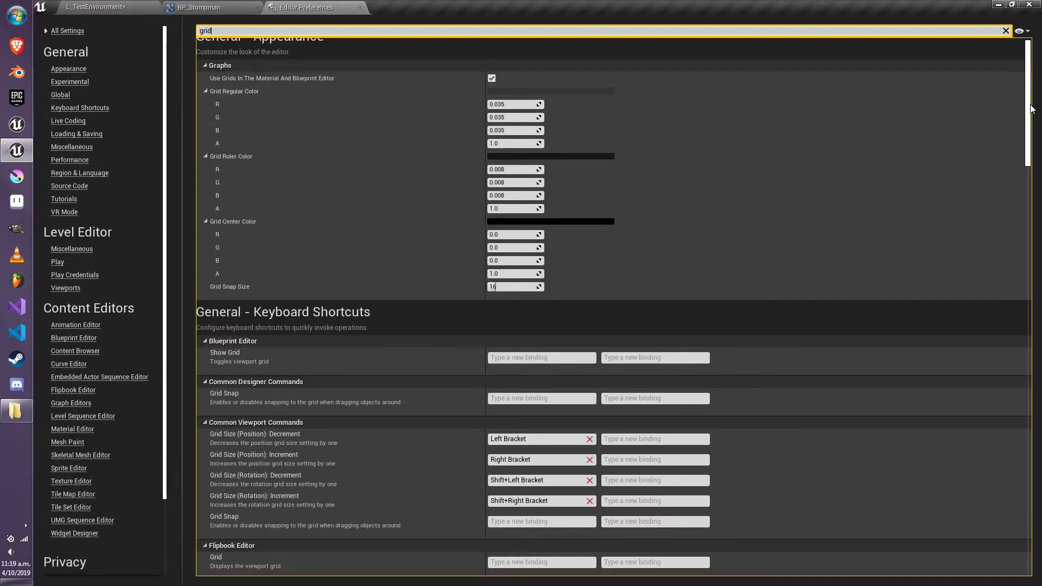
drag(1032, 109, 1009, 273)
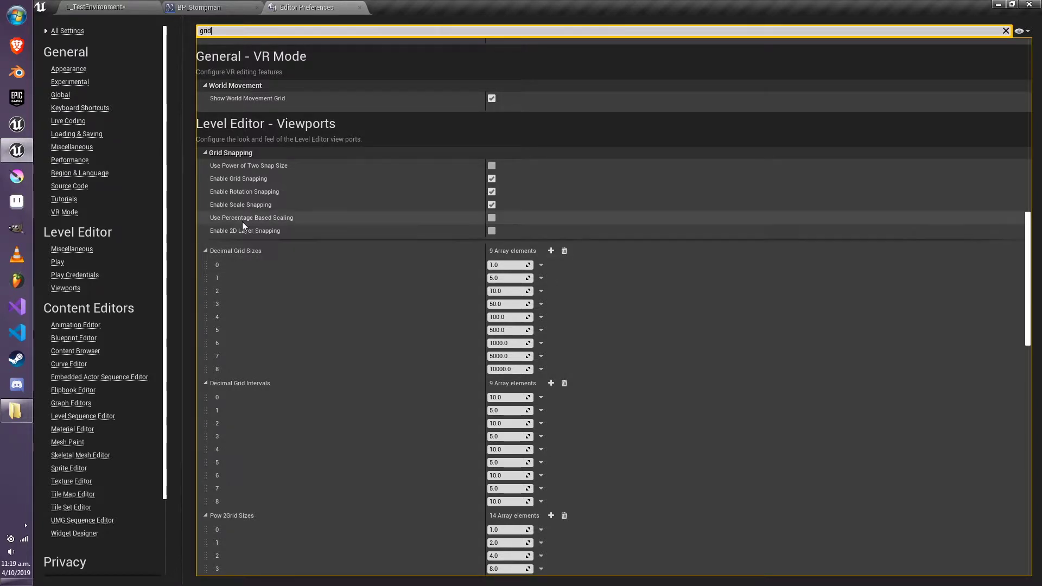
mouse_move(244, 166)
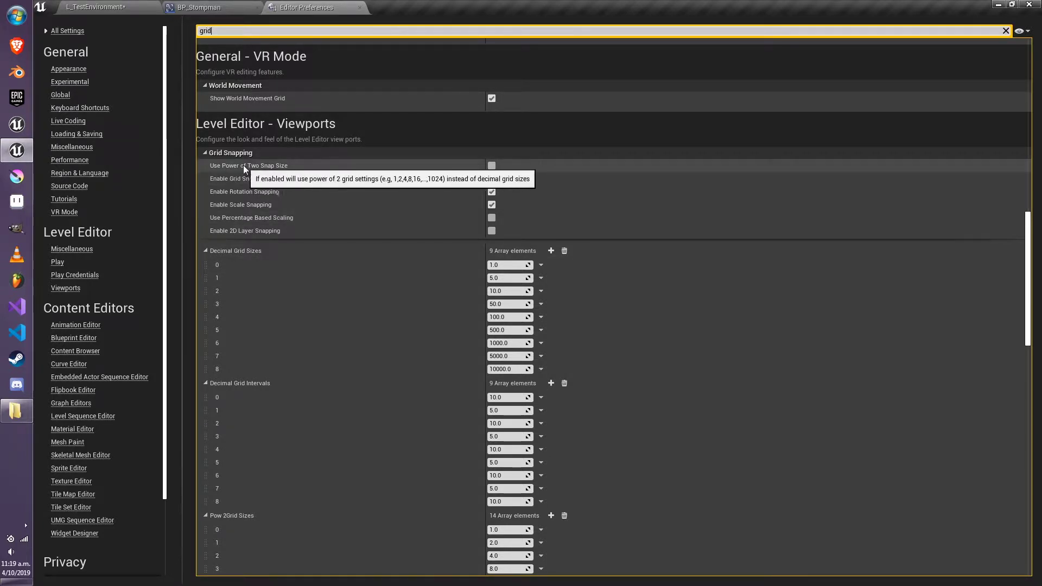
click(491, 165)
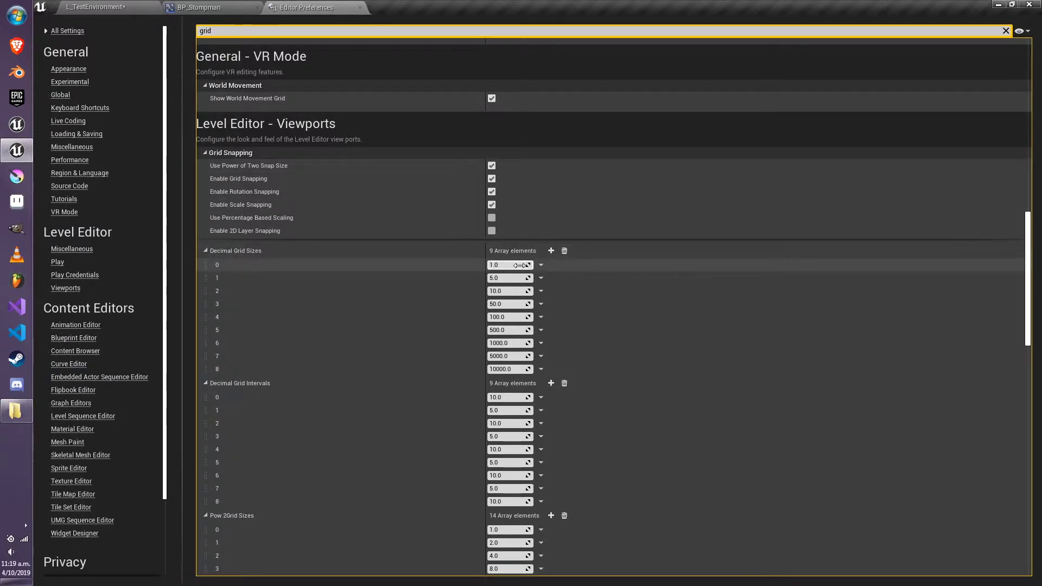
scroll(271, 470, up, 5)
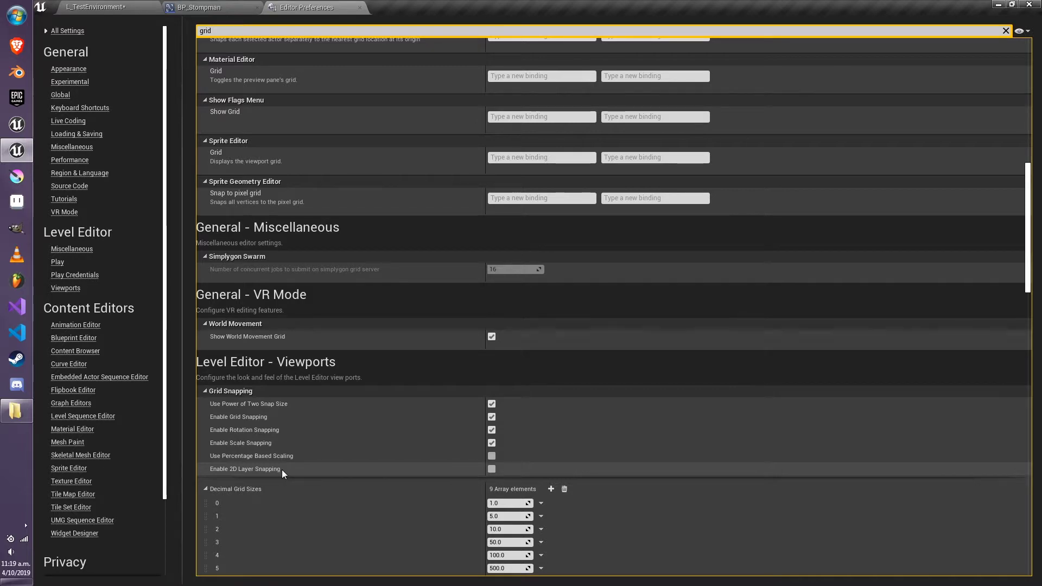
click(360, 7)
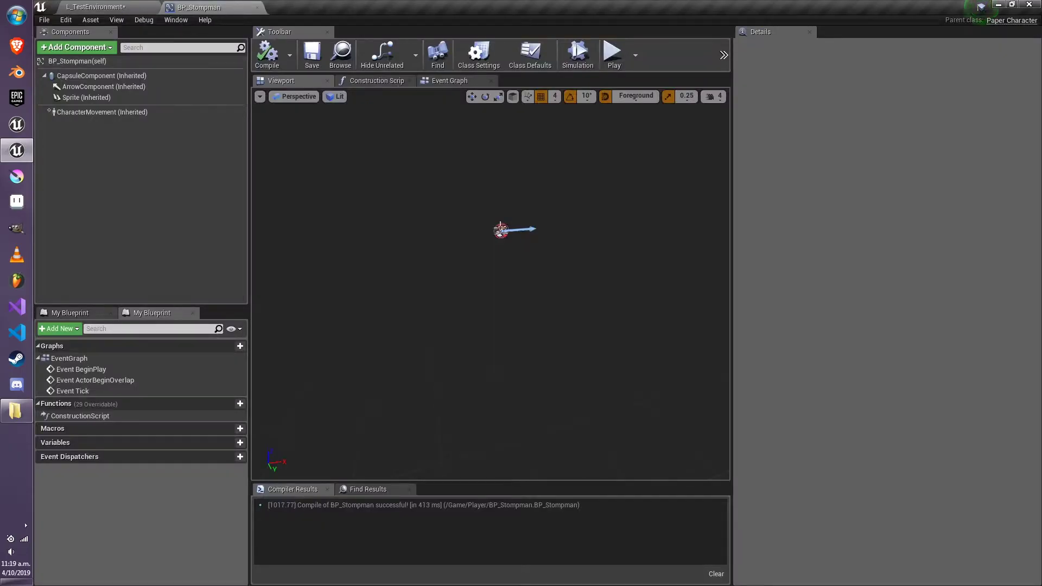
Examine the names and depths of the project's 2D snap layers, reached through Edit Layers in the BP_Stompman editor
click(505, 232)
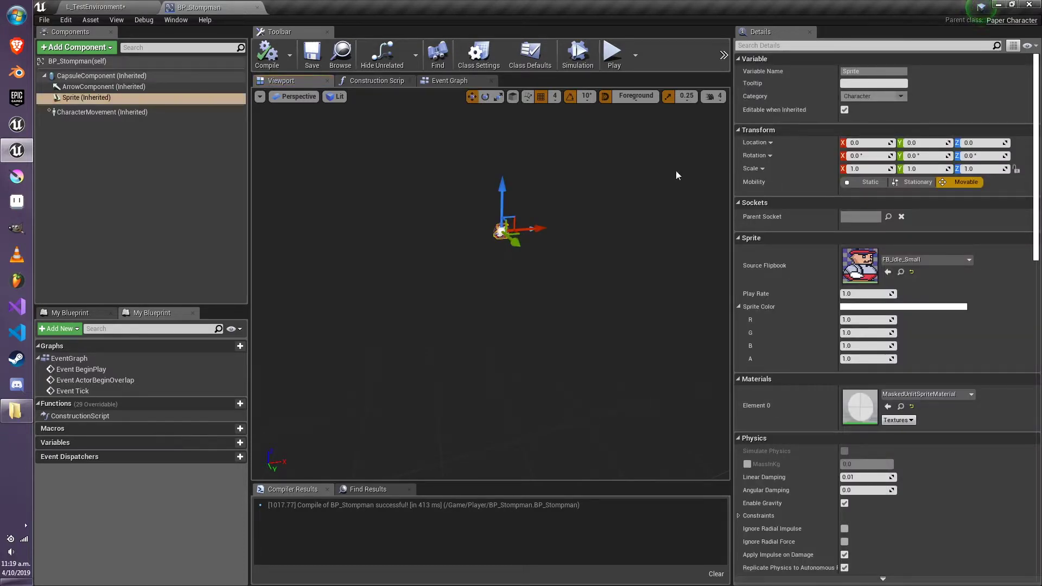
click(636, 96)
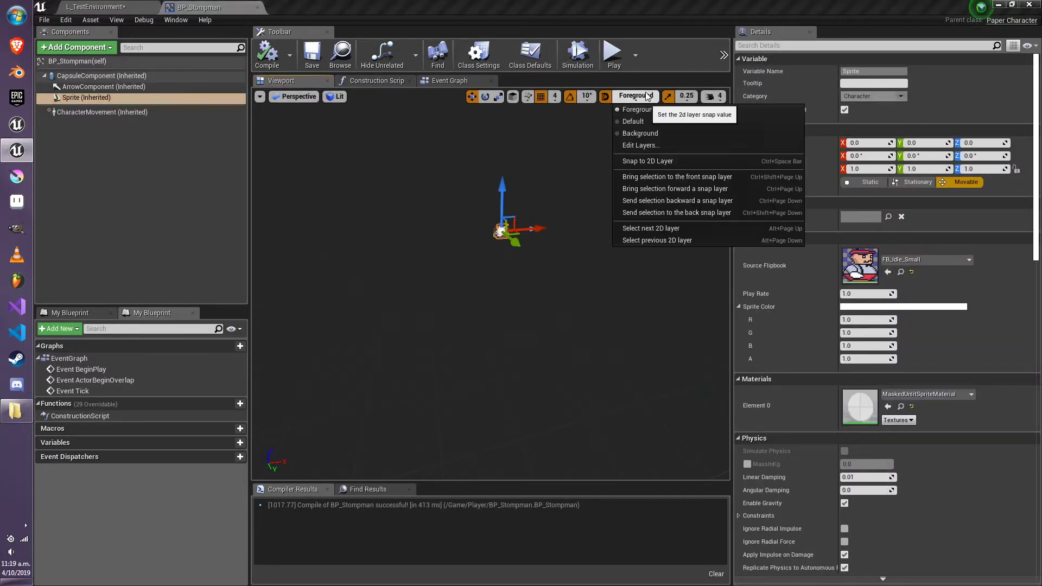
click(652, 148)
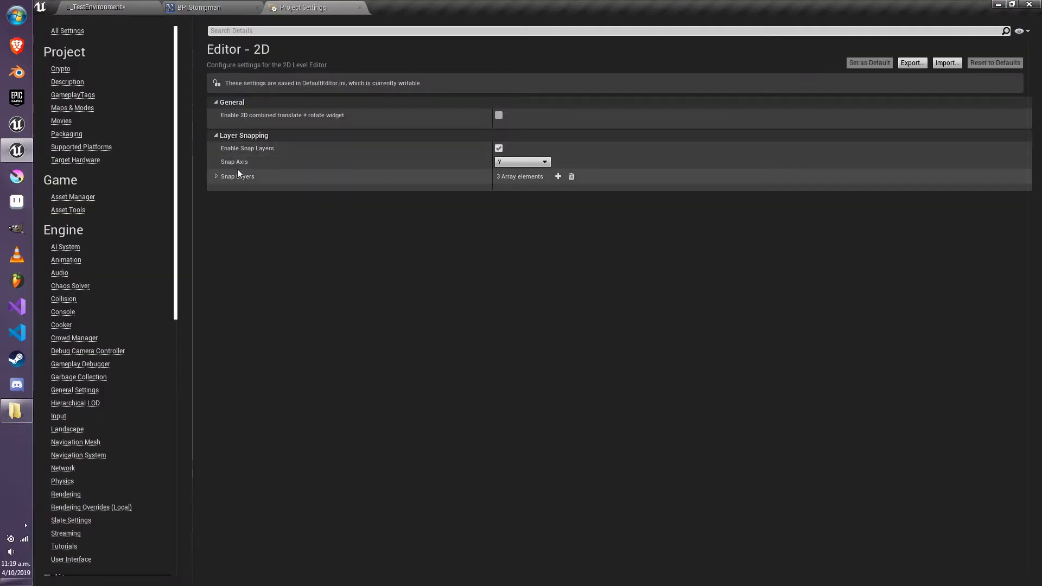
click(217, 176)
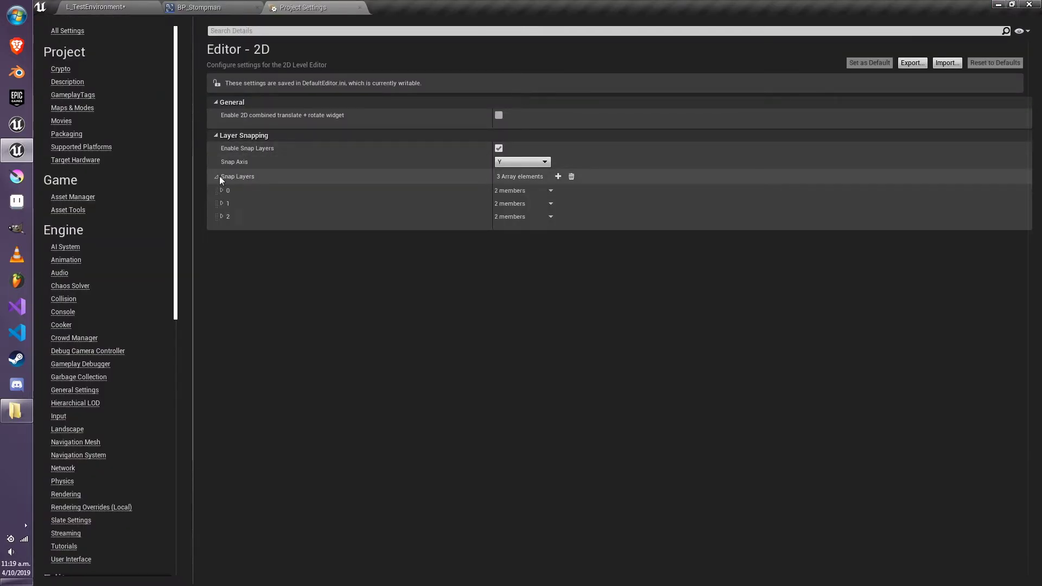
click(222, 191)
click(222, 229)
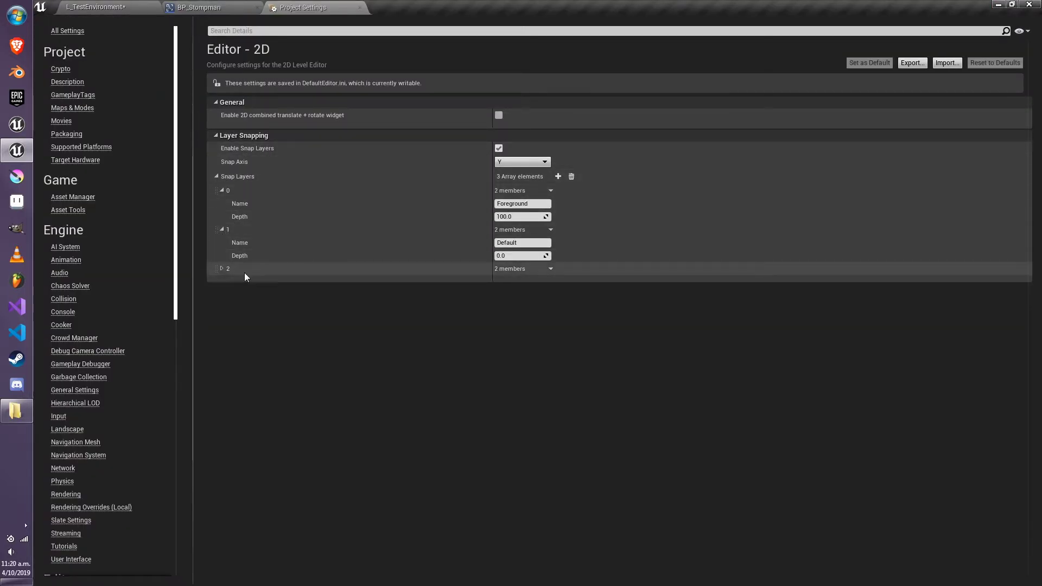
click(222, 269)
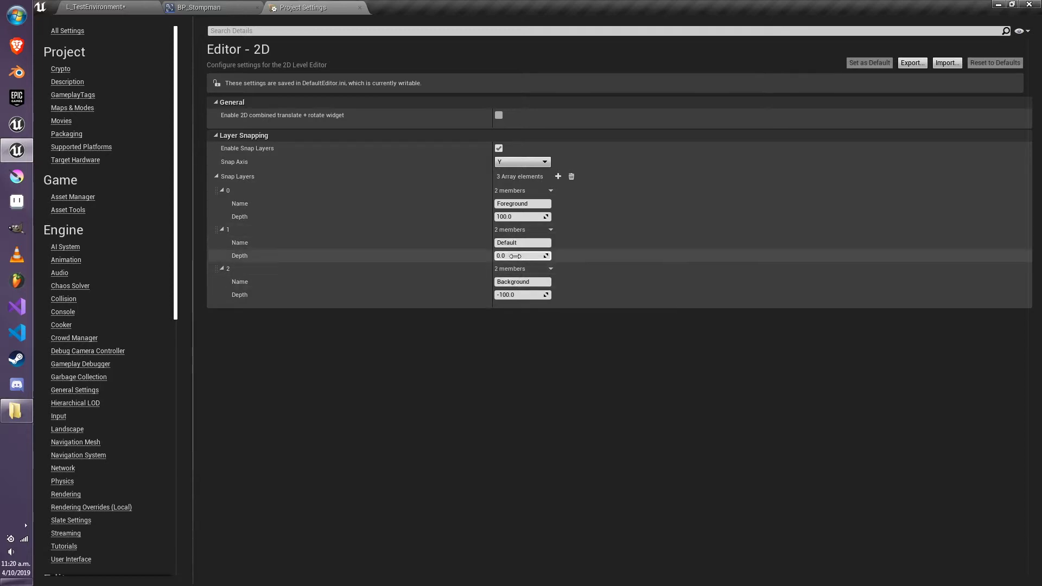
click(360, 7)
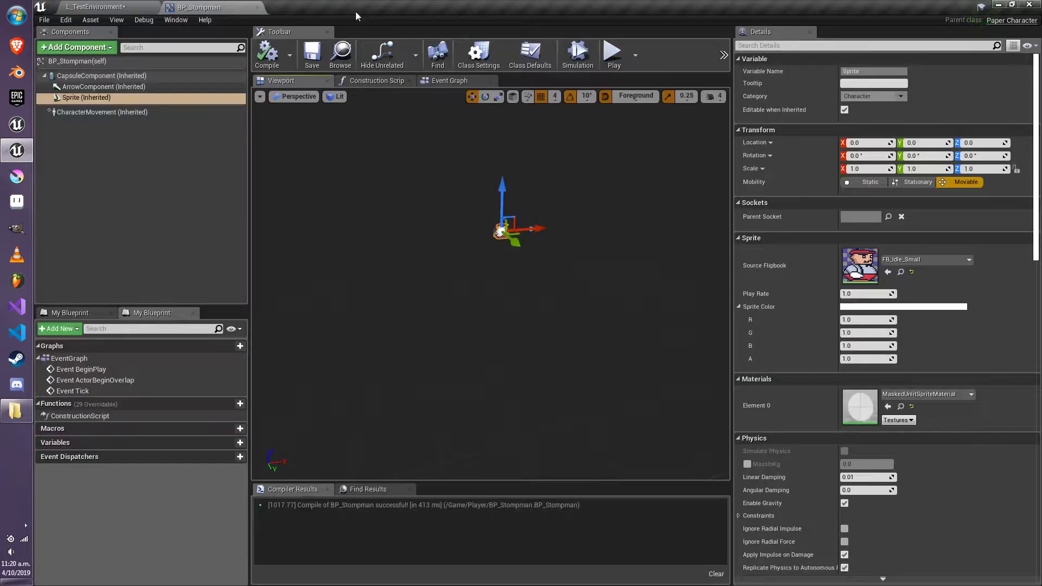
Return to the L_TestEnvironment level and close the BP_Stompman blueprint editor
right_drag(504, 209, 505, 186)
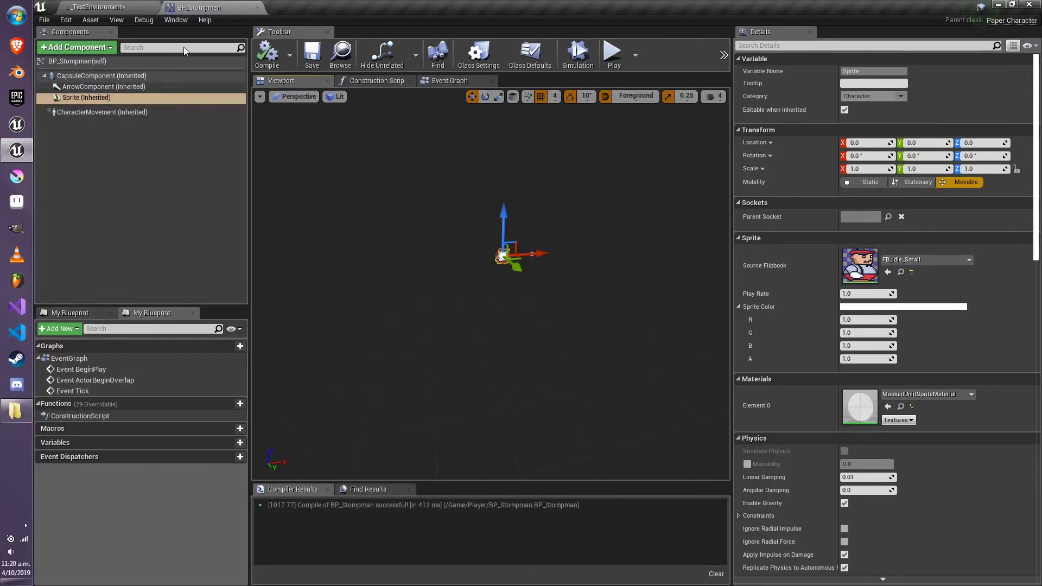
click(126, 7)
click(257, 7)
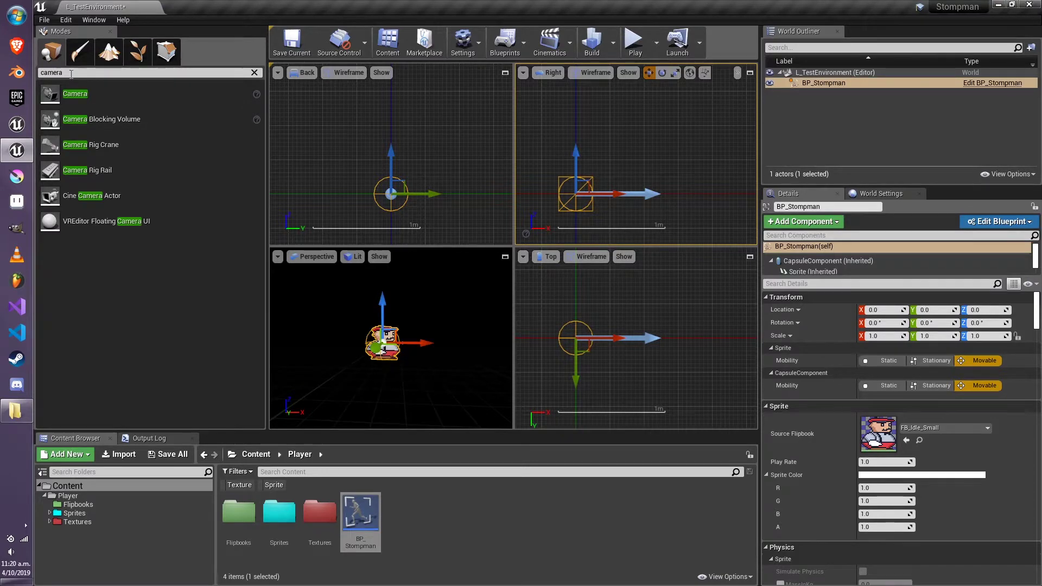
Place a Camera actor in the level, maximize the perspective view, and set the camera's location to X 0, Y 0, Z 0
drag(74, 94, 374, 364)
key(f)
click(504, 257)
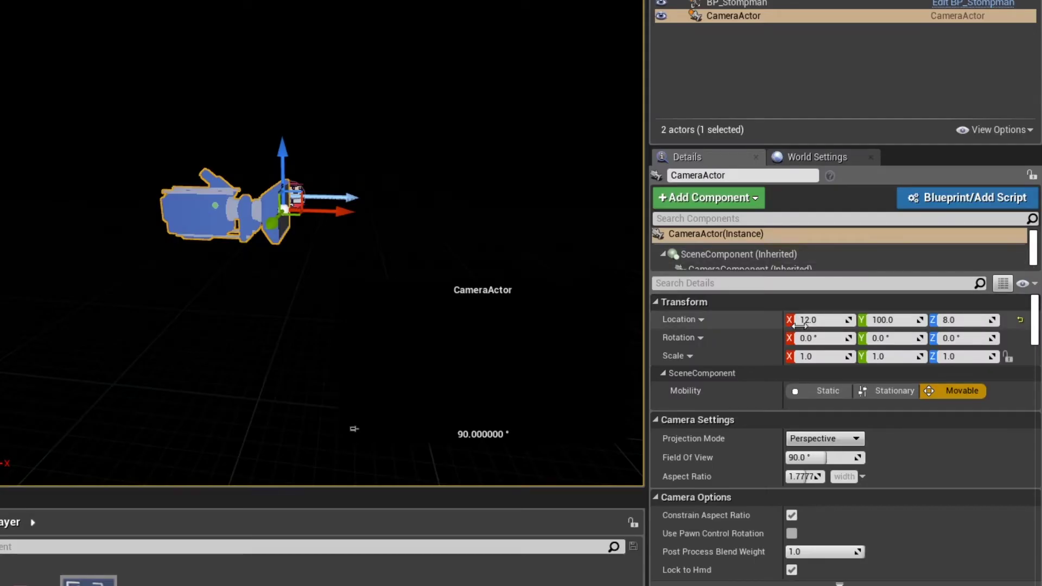
text(0)
key(Tab)
text(0)
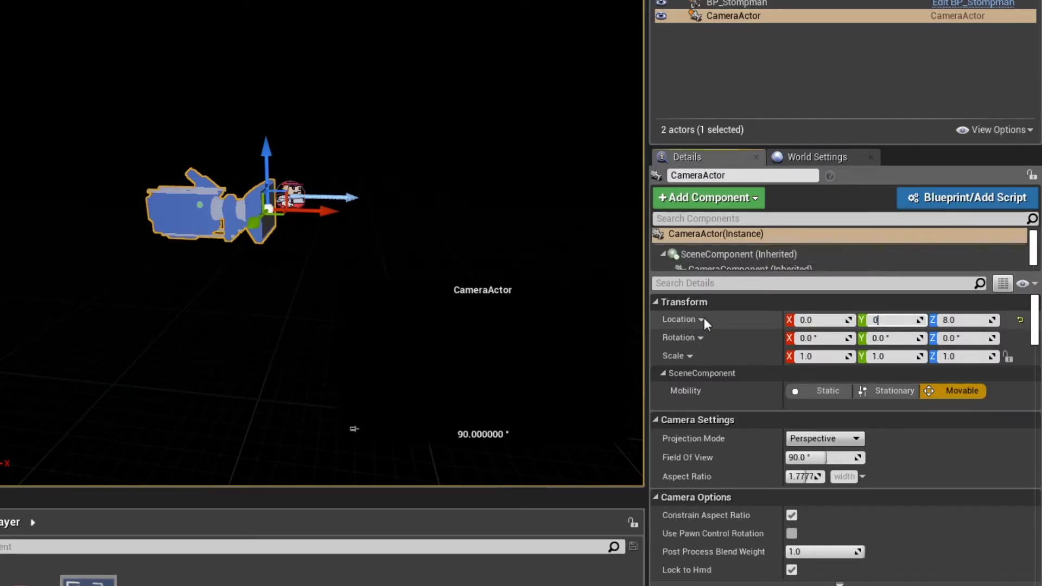
key(Tab)
text(0)
key(Return)
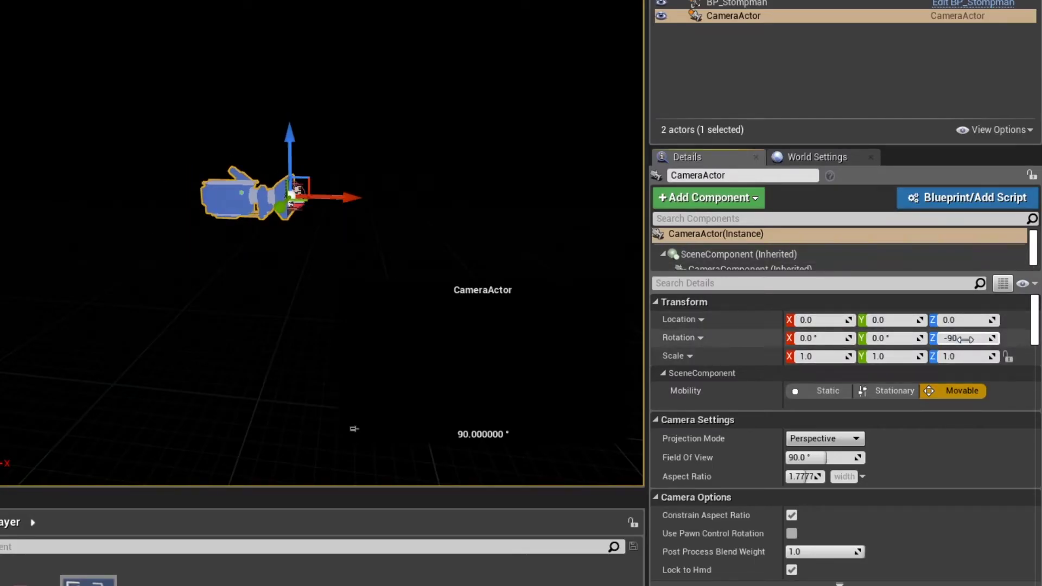
Set the camera's Z rotation to -90° and its Y location to 500 so it faces the character
click(964, 339)
text(-90)
key(Return)
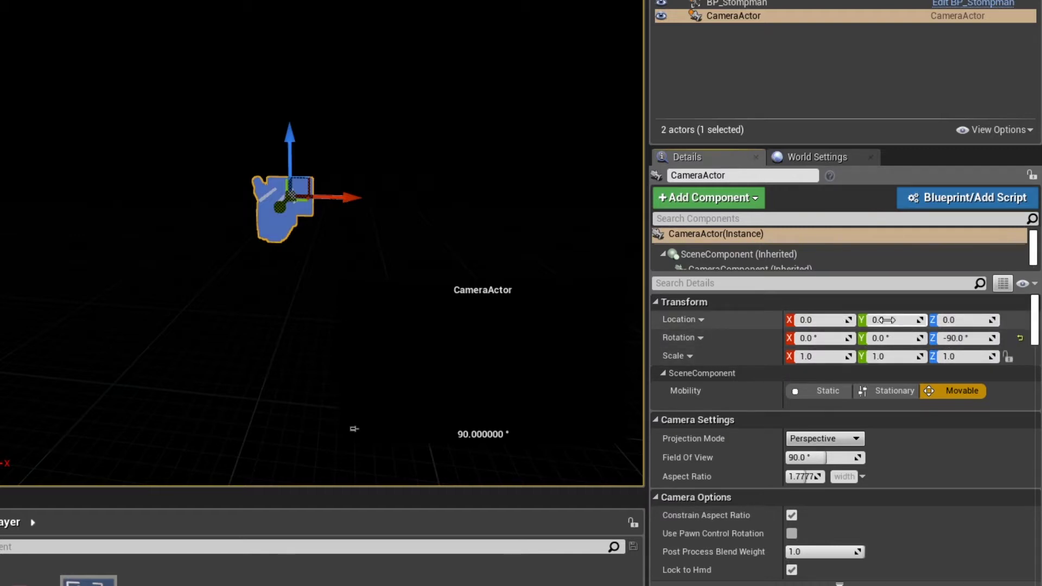
text(500)
key(Return)
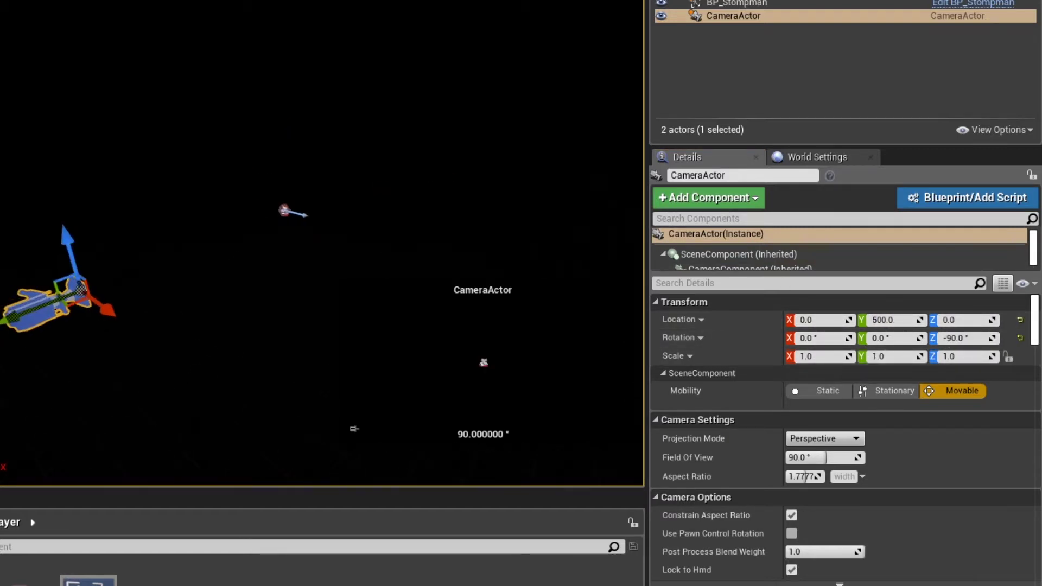
Filter the camera's details for "auto" and set Auto Activate for Player to Player 0
click(734, 283)
text(auto)
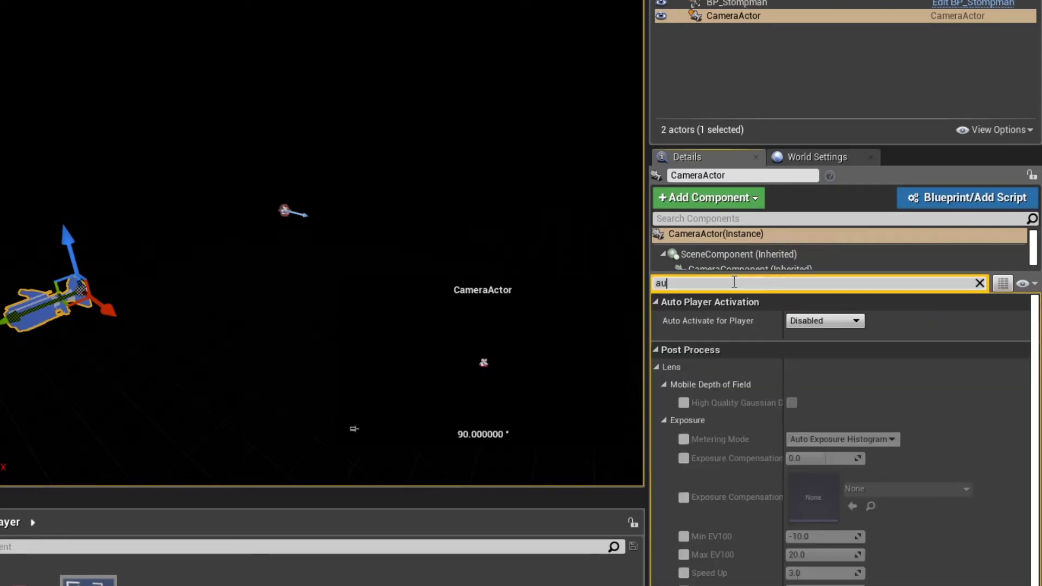
click(810, 328)
click(803, 346)
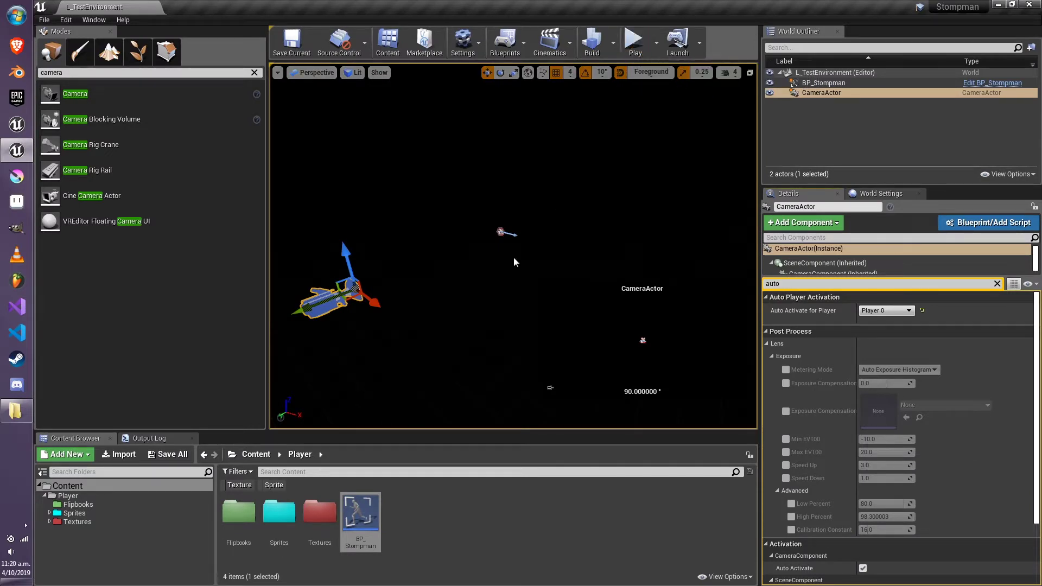
Select BP_Stompman in the level, filter its details for "autoposses", and set Auto Possess Player to Player 0
click(497, 230)
click(499, 233)
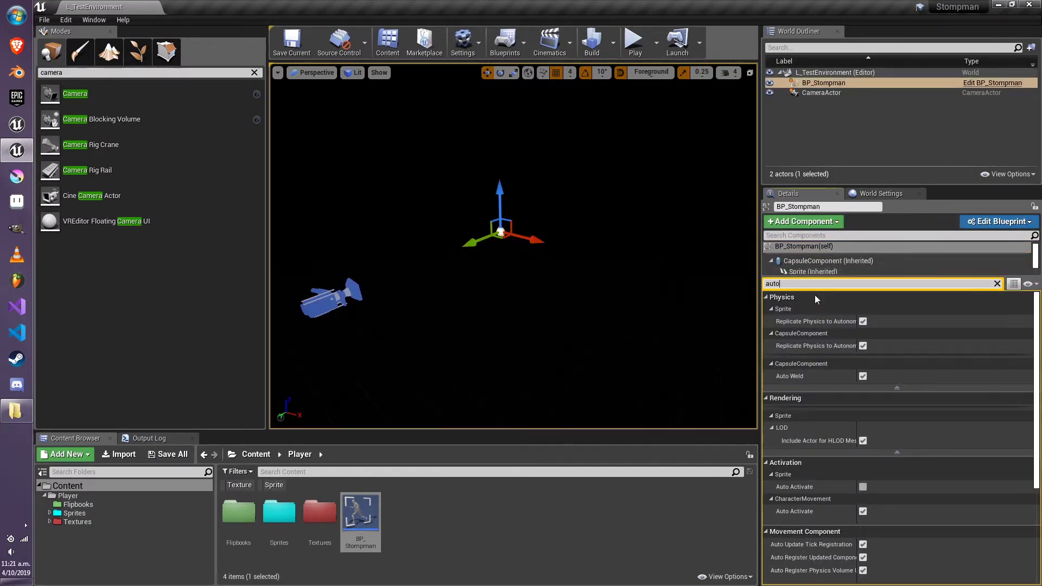
text(possess)
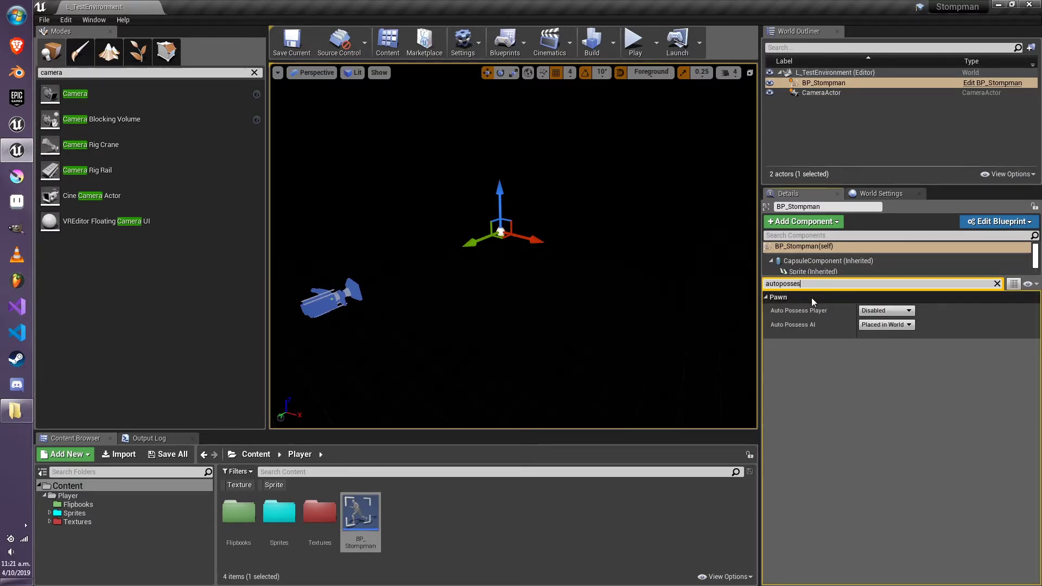
click(885, 311)
click(875, 330)
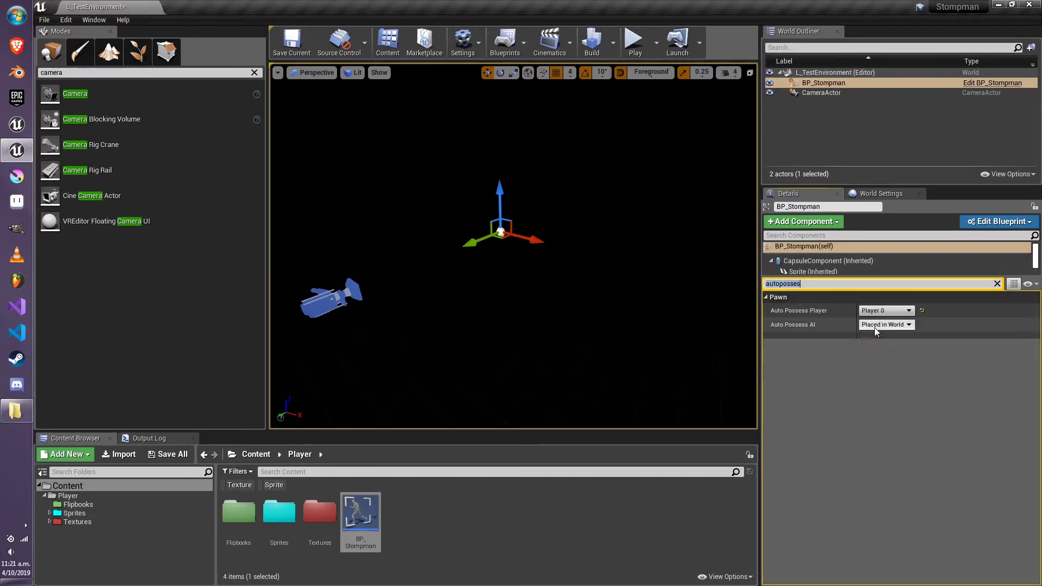
Play-test the level with the possessed character, clearing the details filter between the two runs
click(634, 41)
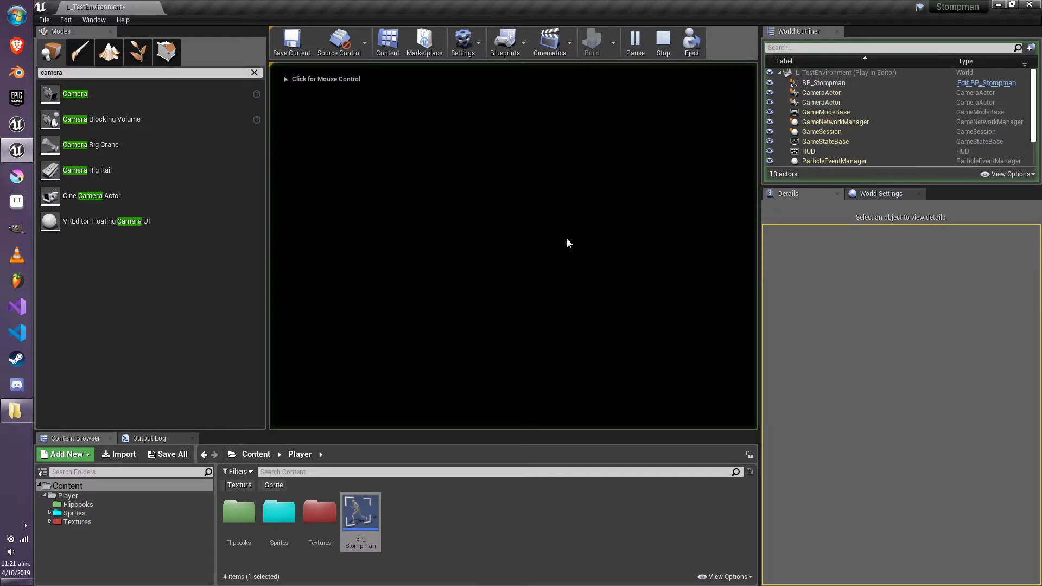
key(Escape)
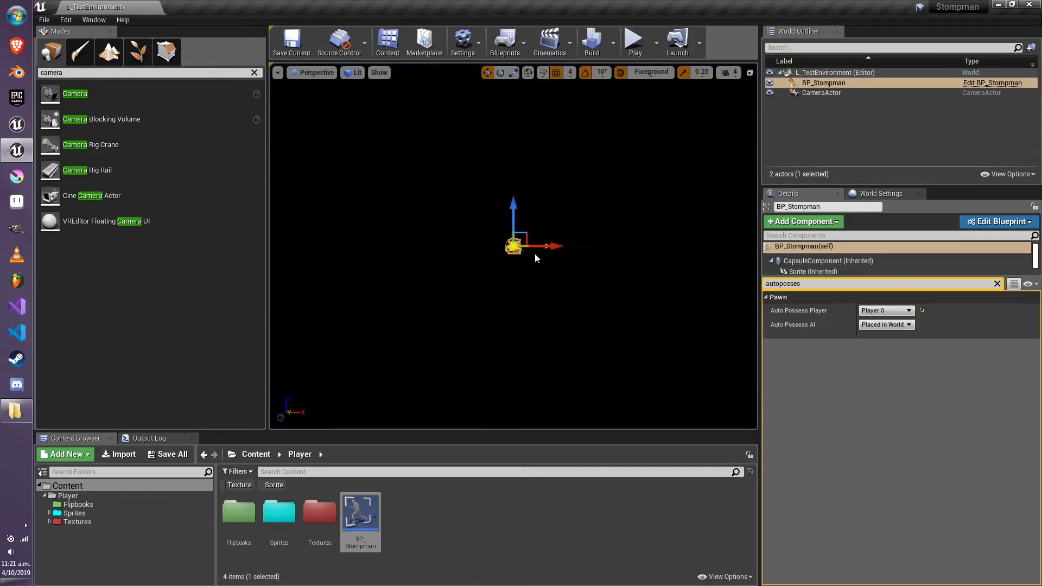
click(997, 284)
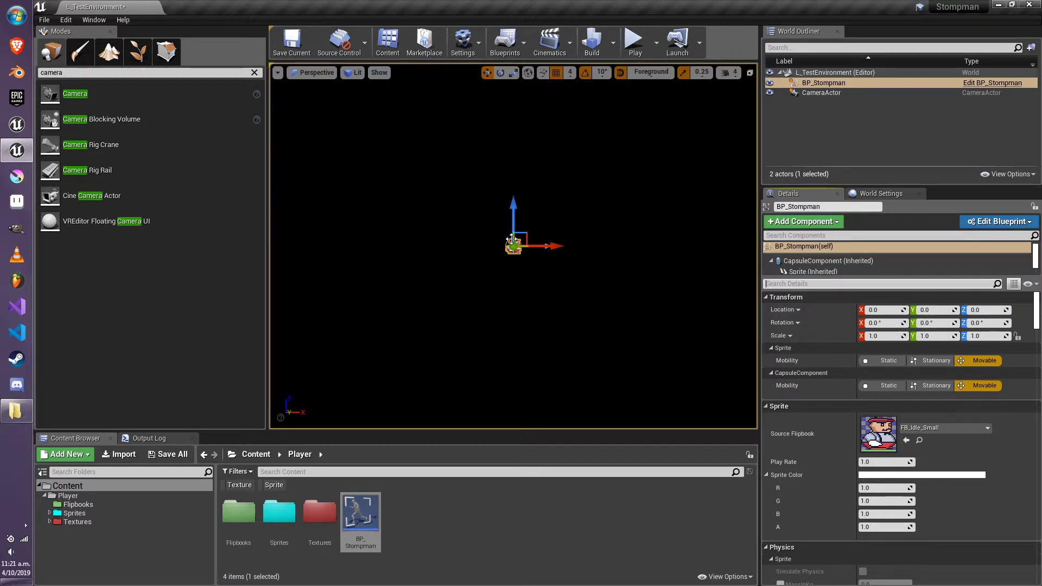
click(634, 41)
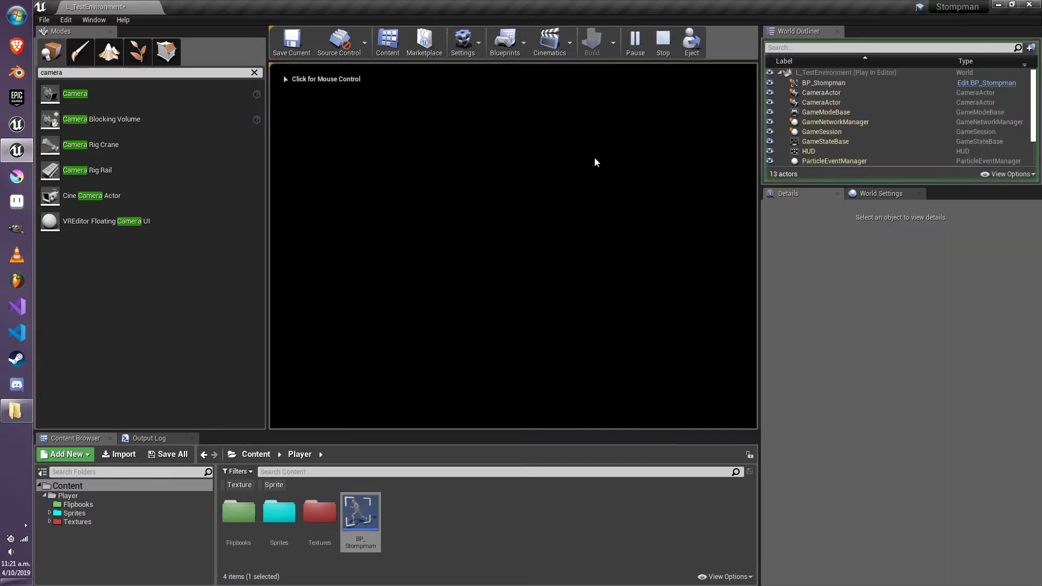
key(Escape)
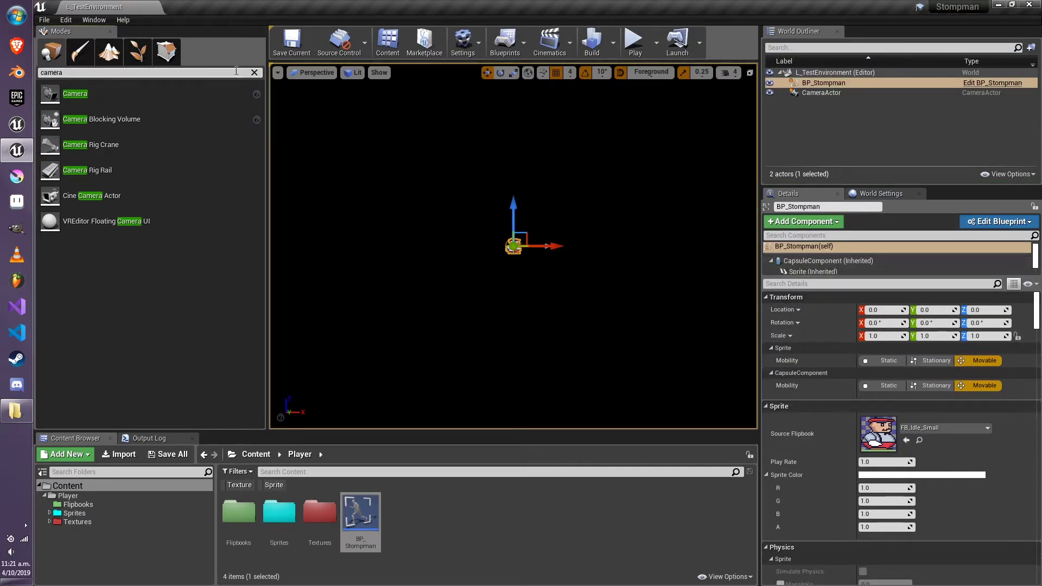
Place a basic Cube beneath the character as a floor, with its location at X 0, Y 0, Z -68
click(254, 72)
click(47, 104)
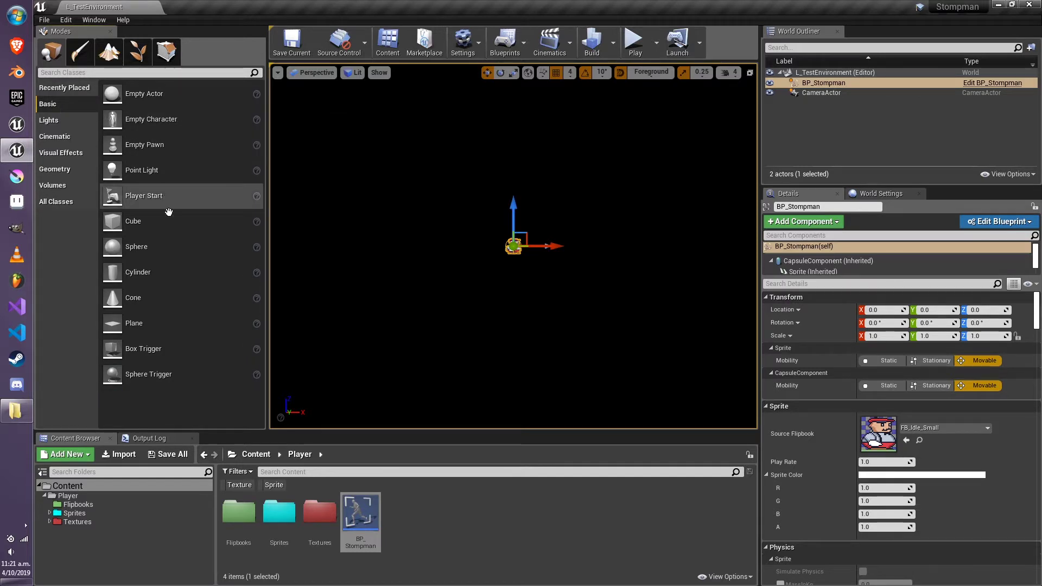
drag(169, 212, 529, 284)
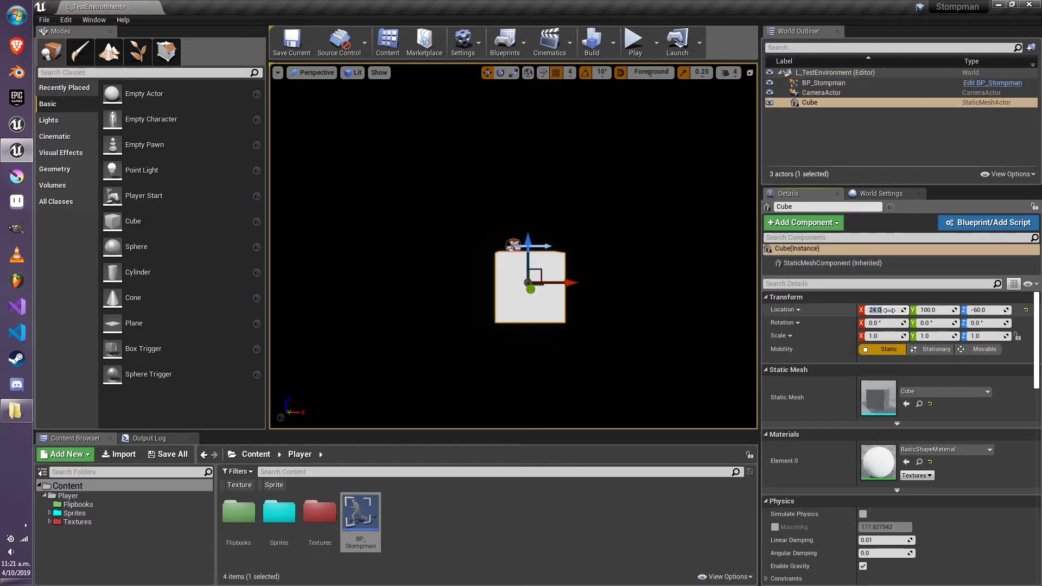
text(0)
key(Tab)
text(0)
key(Tab)
text(0)
key(Return)
drag(514, 206, 533, 238)
scroll(535, 239, up, 3)
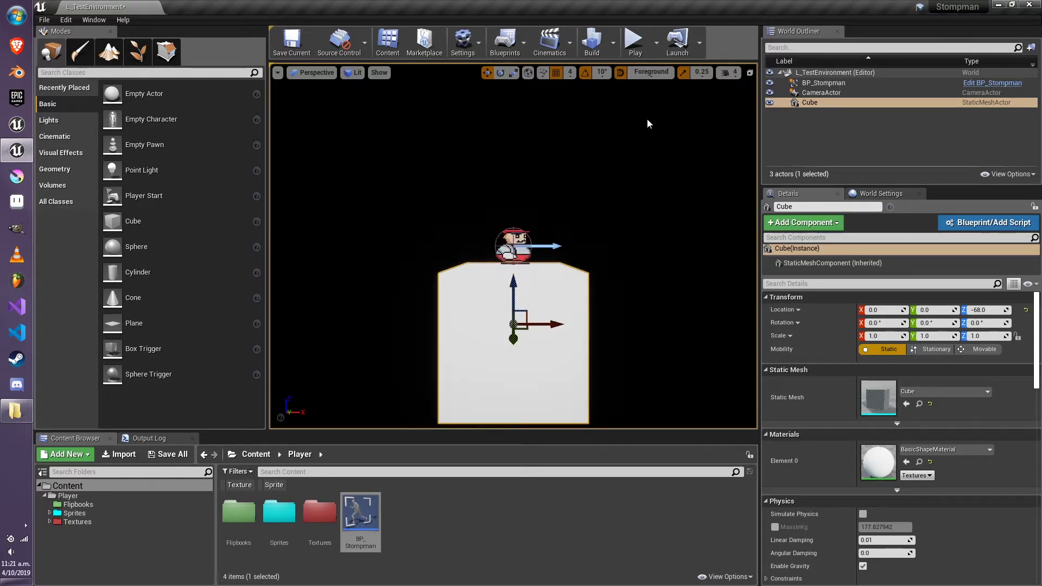
Check the cube beneath the character in the four-view layout and play-test the level in the maximized perspective view
click(750, 72)
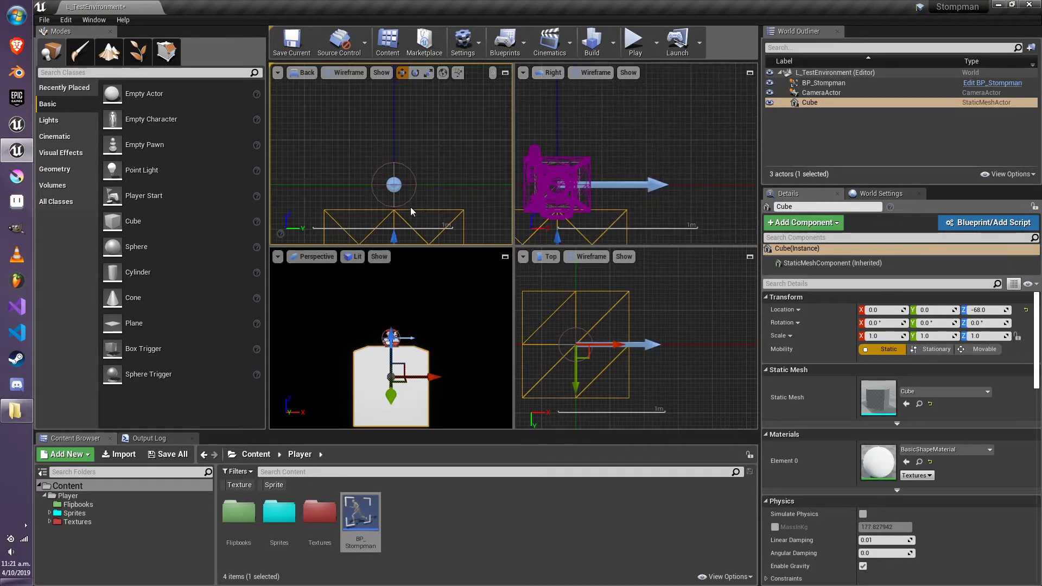
click(505, 256)
click(634, 42)
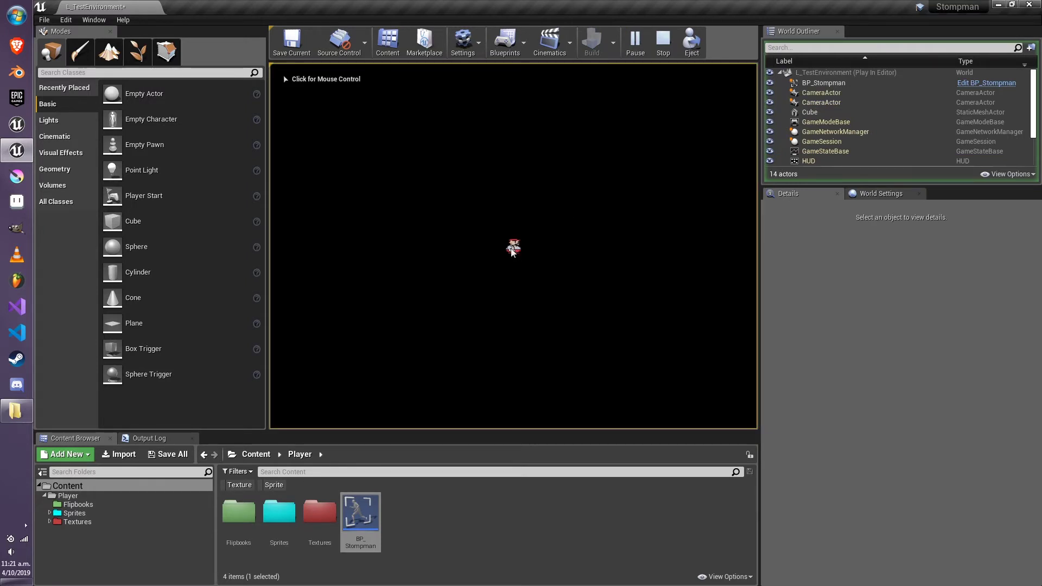
key(Escape)
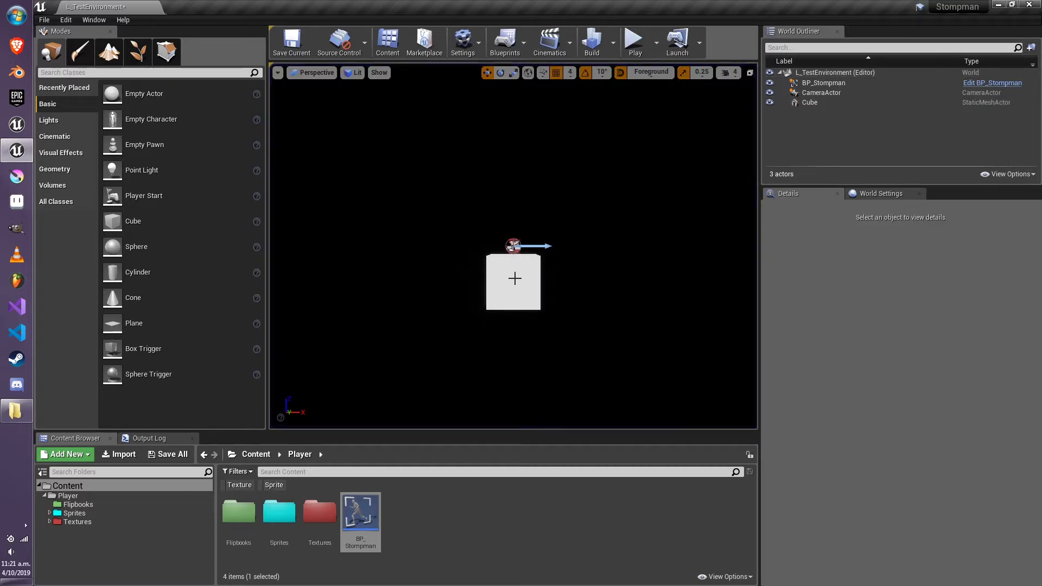
Set the CameraActor's Projection Mode to Orthographic, save the level, and play-test it
right_drag(509, 271, 518, 276)
click(510, 270)
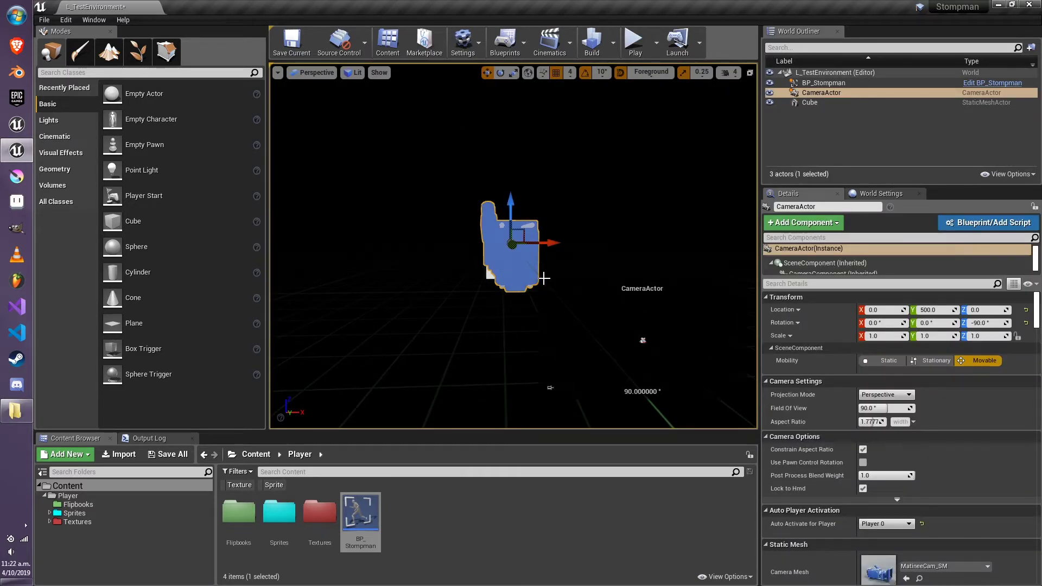
click(886, 395)
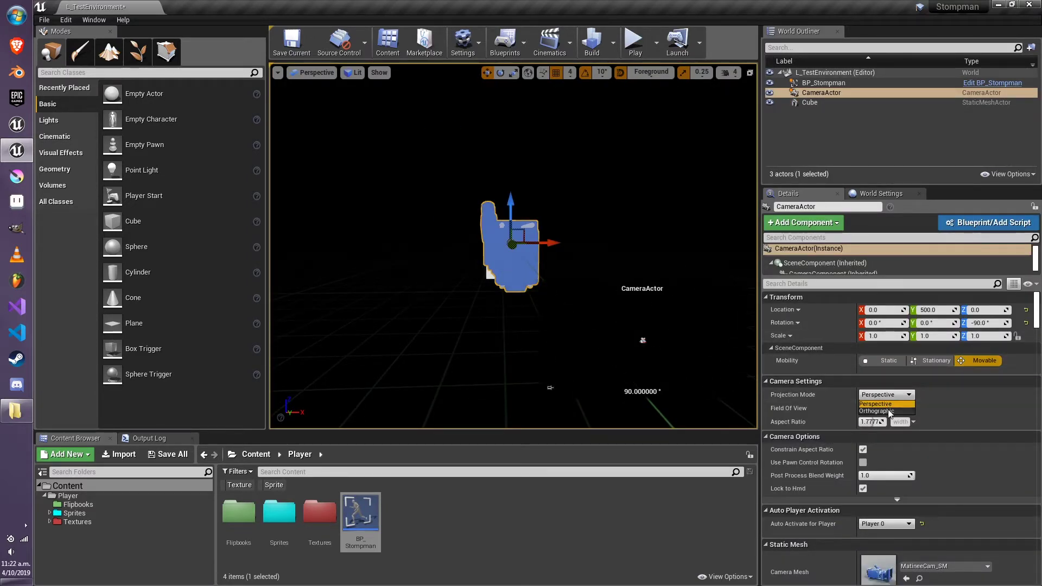
click(886, 414)
click(291, 40)
click(645, 44)
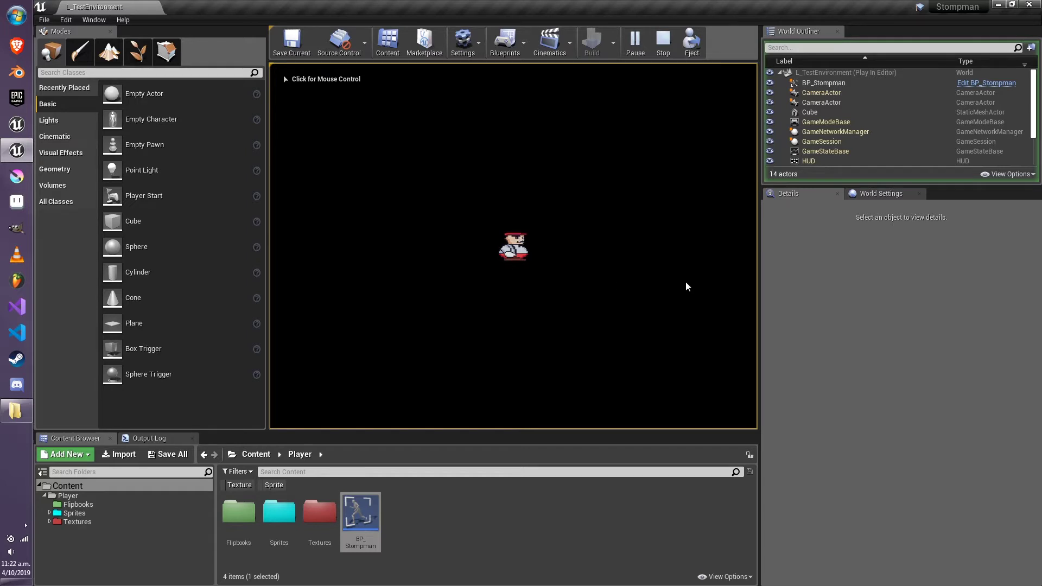
key(Escape)
Move the orthographic camera close to the character, at about Y 44, and play-test the level
right_drag(505, 265, 663, 275)
click(513, 274)
right_drag(577, 260, 537, 261)
drag(578, 229, 379, 220)
click(634, 41)
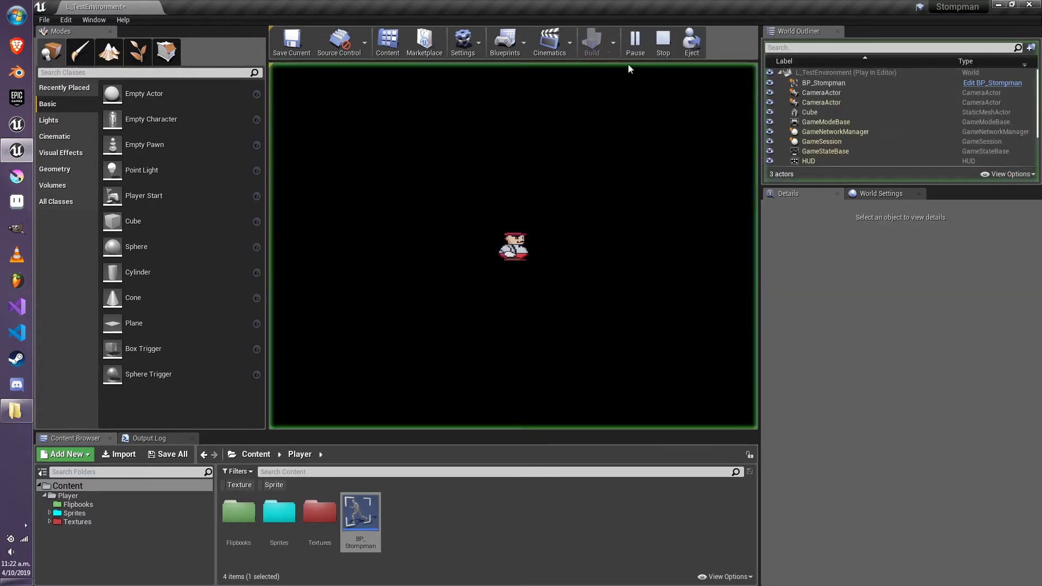
key(Escape)
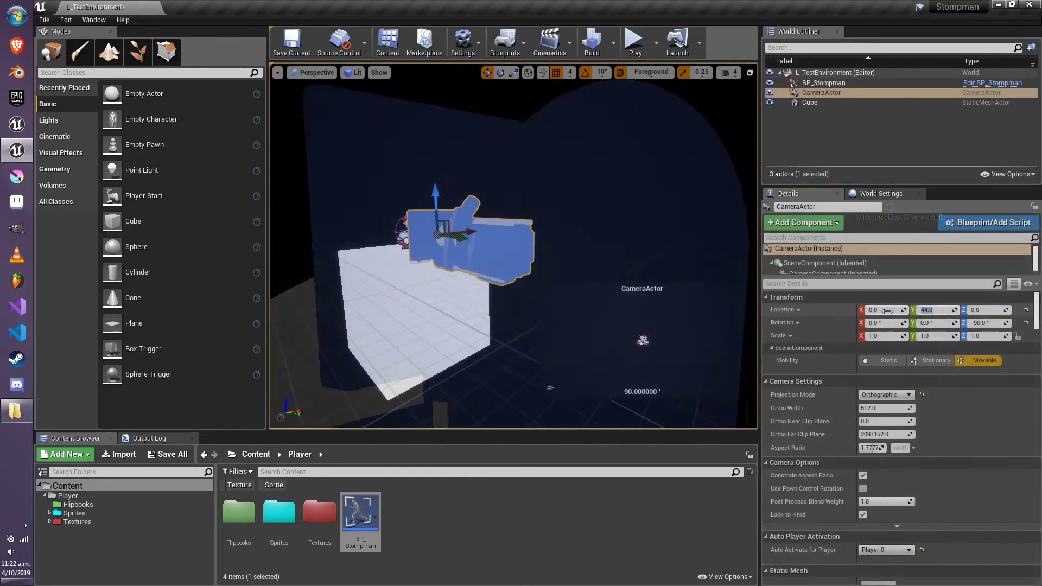
Set the camera's Y location to 100000 and play-test the level from that distance
text(000)
key(Return)
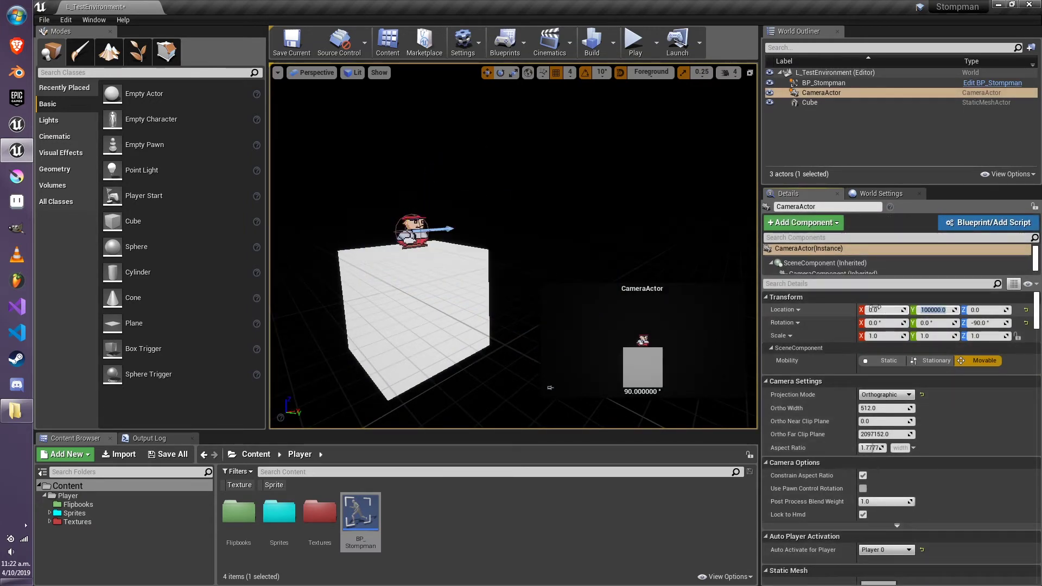
right_drag(538, 269, 705, 269)
click(634, 40)
click(481, 243)
key(Escape)
Set the CameraActor's Y location to 500
right_drag(644, 84, 644, 87)
key(s)
click(504, 243)
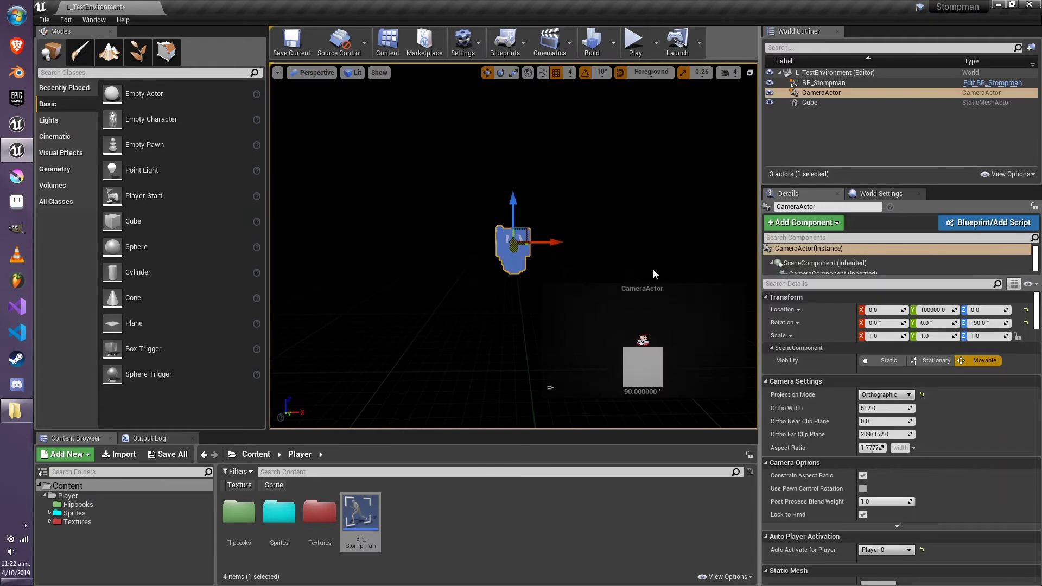
click(935, 310)
text(500)
key(Return)
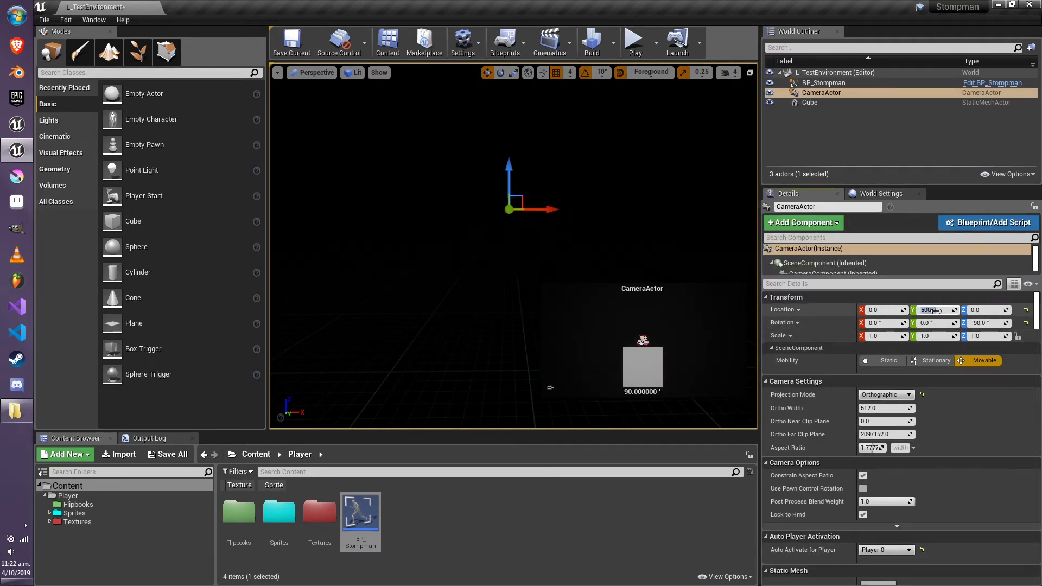
Set the camera's Ortho Width to 256 and play-test the level with the closer framing
right_drag(546, 217, 446, 221)
scroll(529, 217, down, 3)
key(d)
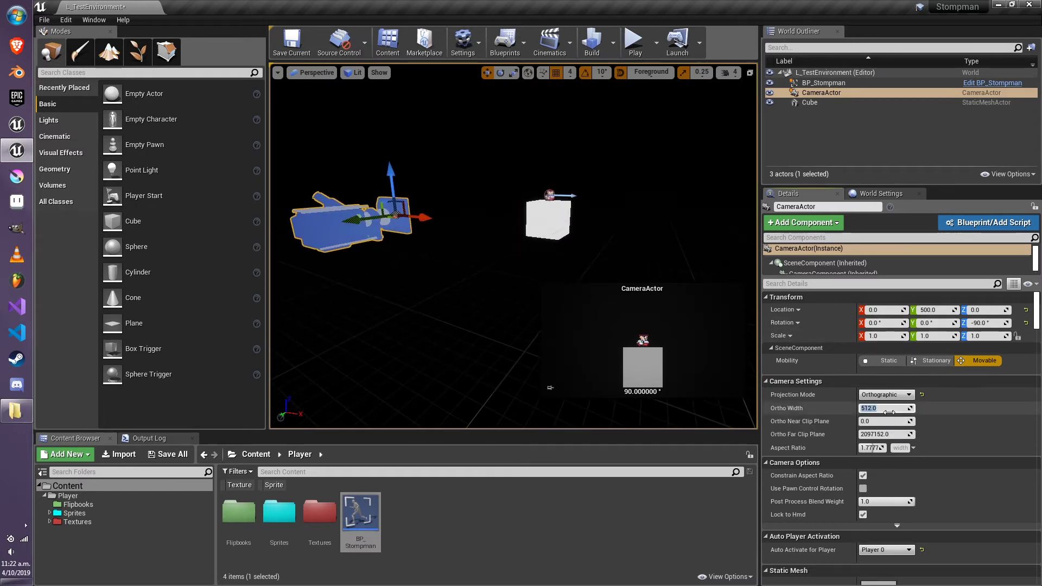
text(256)
key(Return)
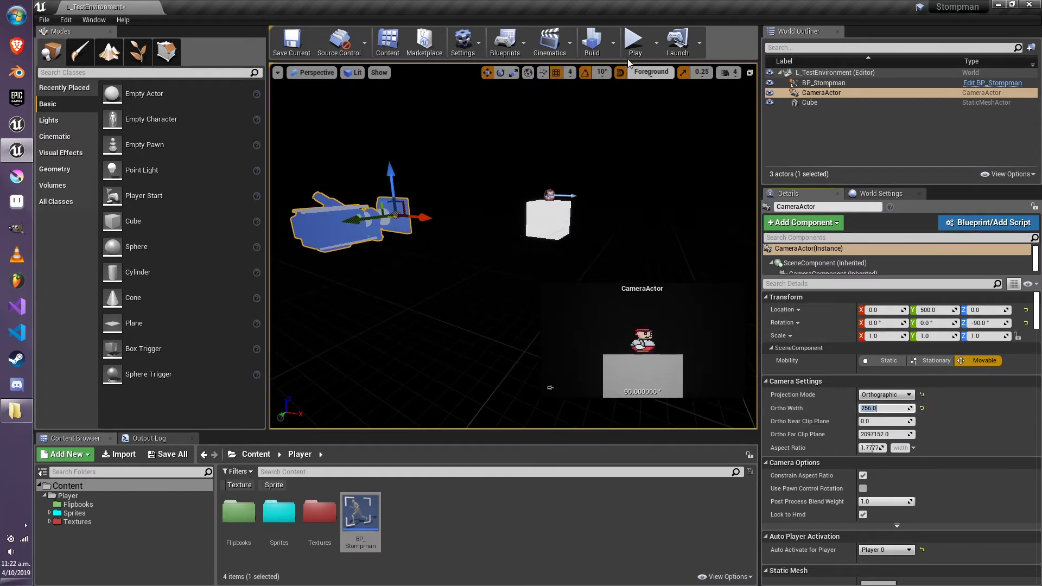
click(634, 43)
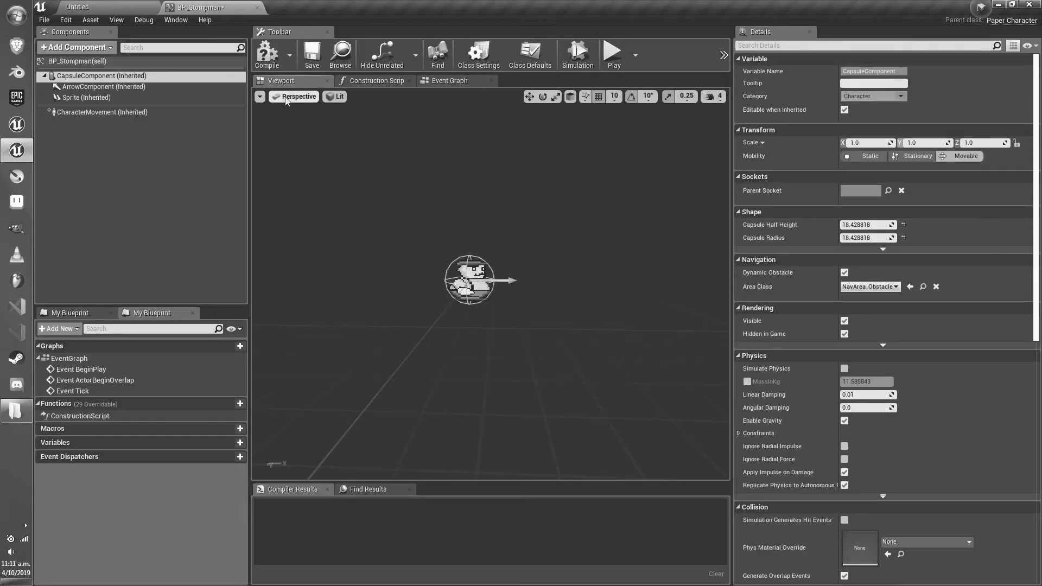
click(294, 96)
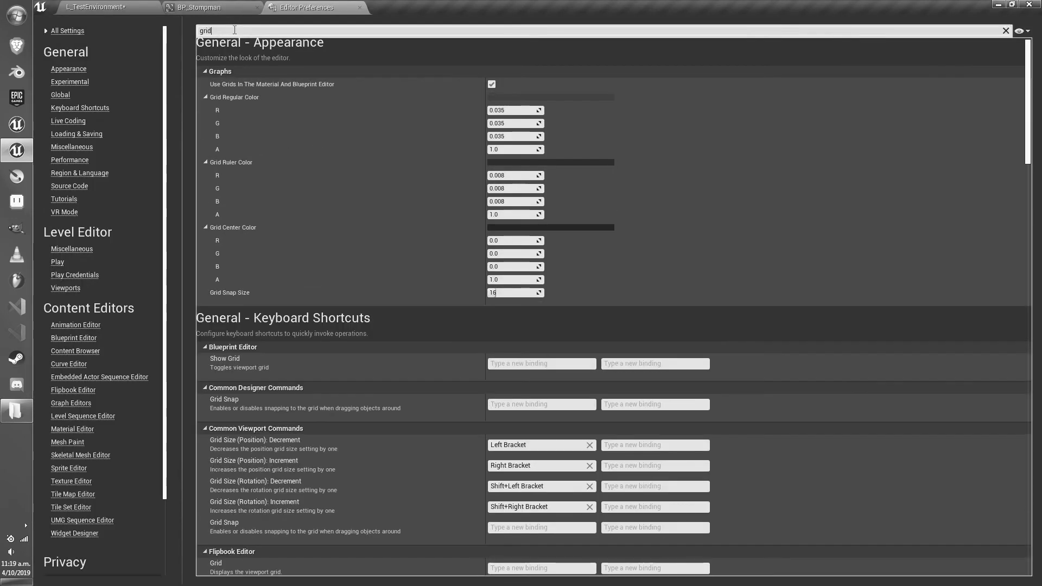
scroll(324, 241, down, 15)
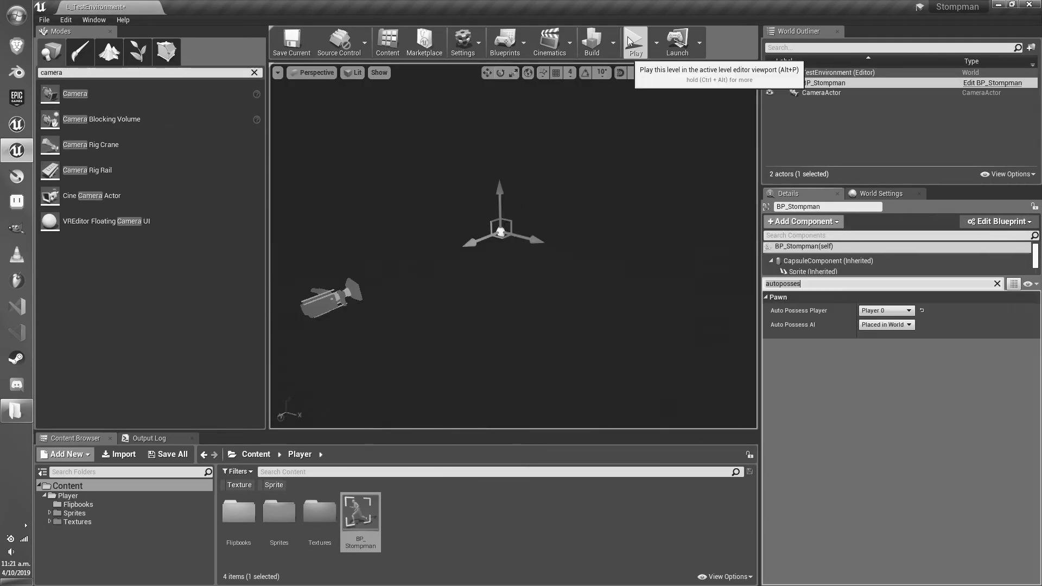
click(629, 42)
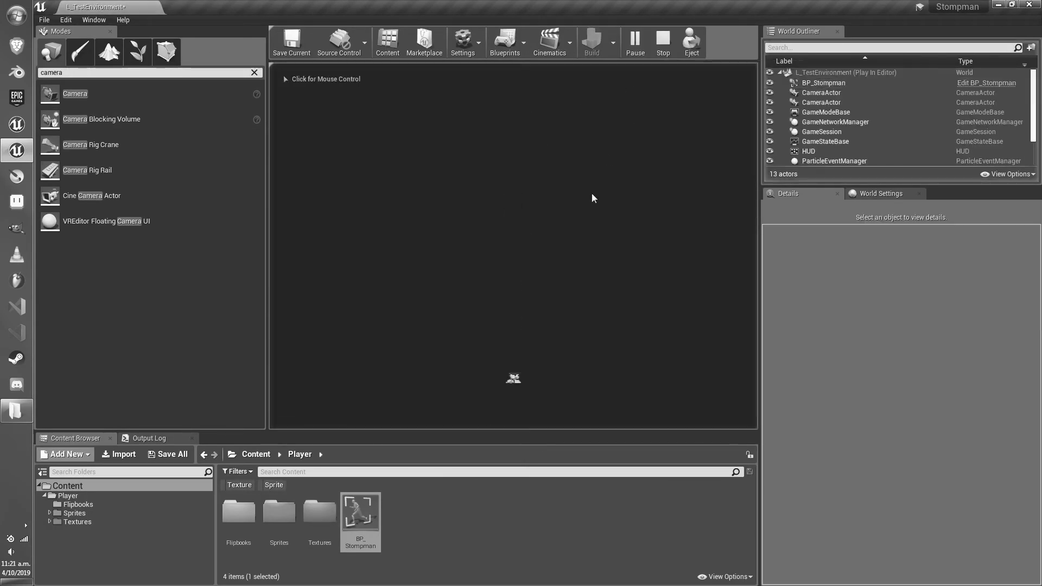